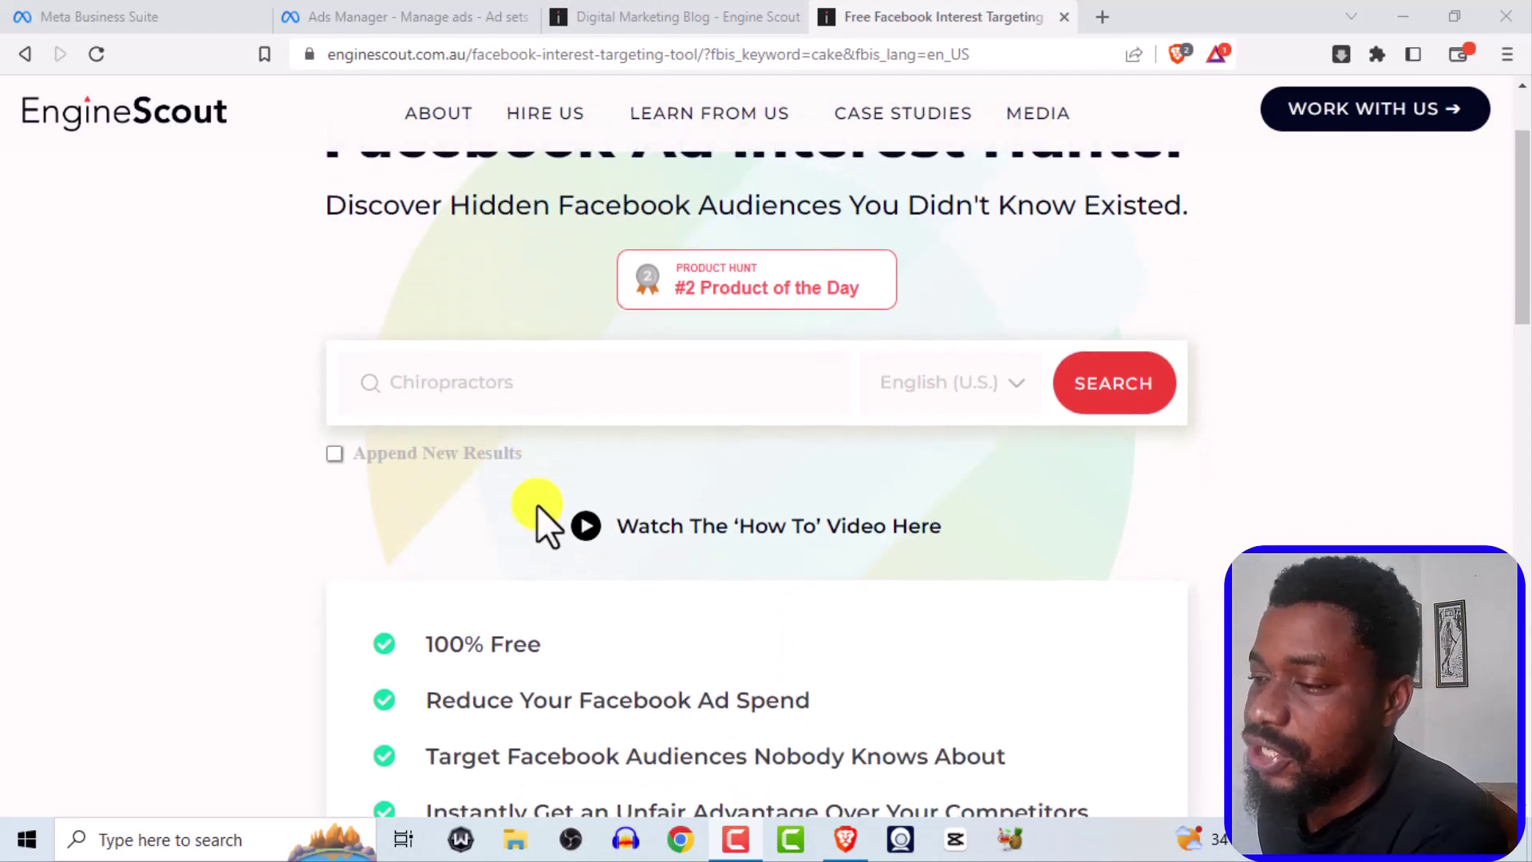
scroll(537, 503, up, 2)
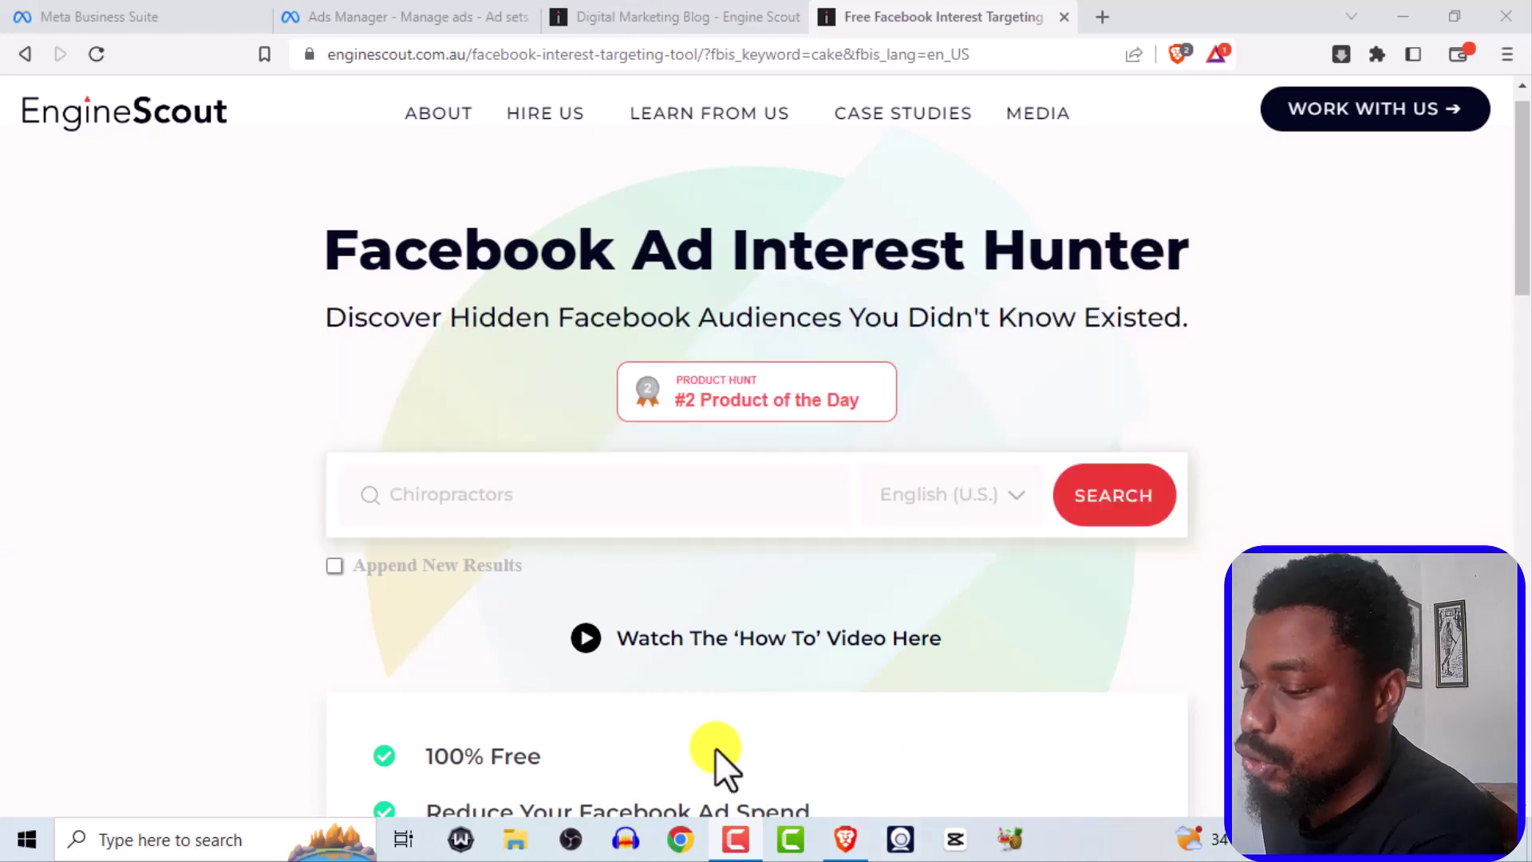
click(38, 680)
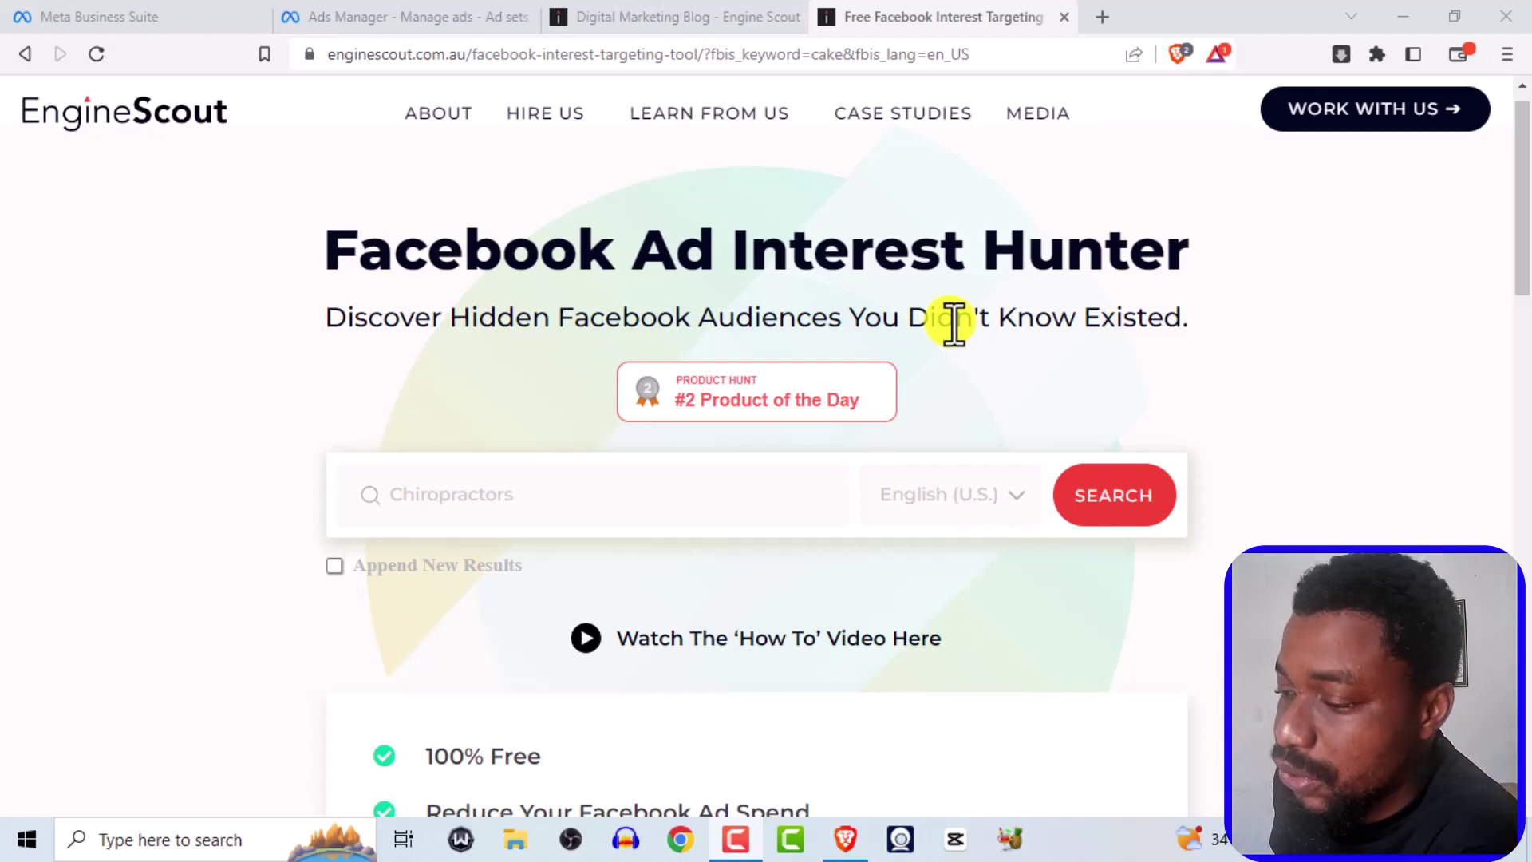
scroll(595, 547, down, 4)
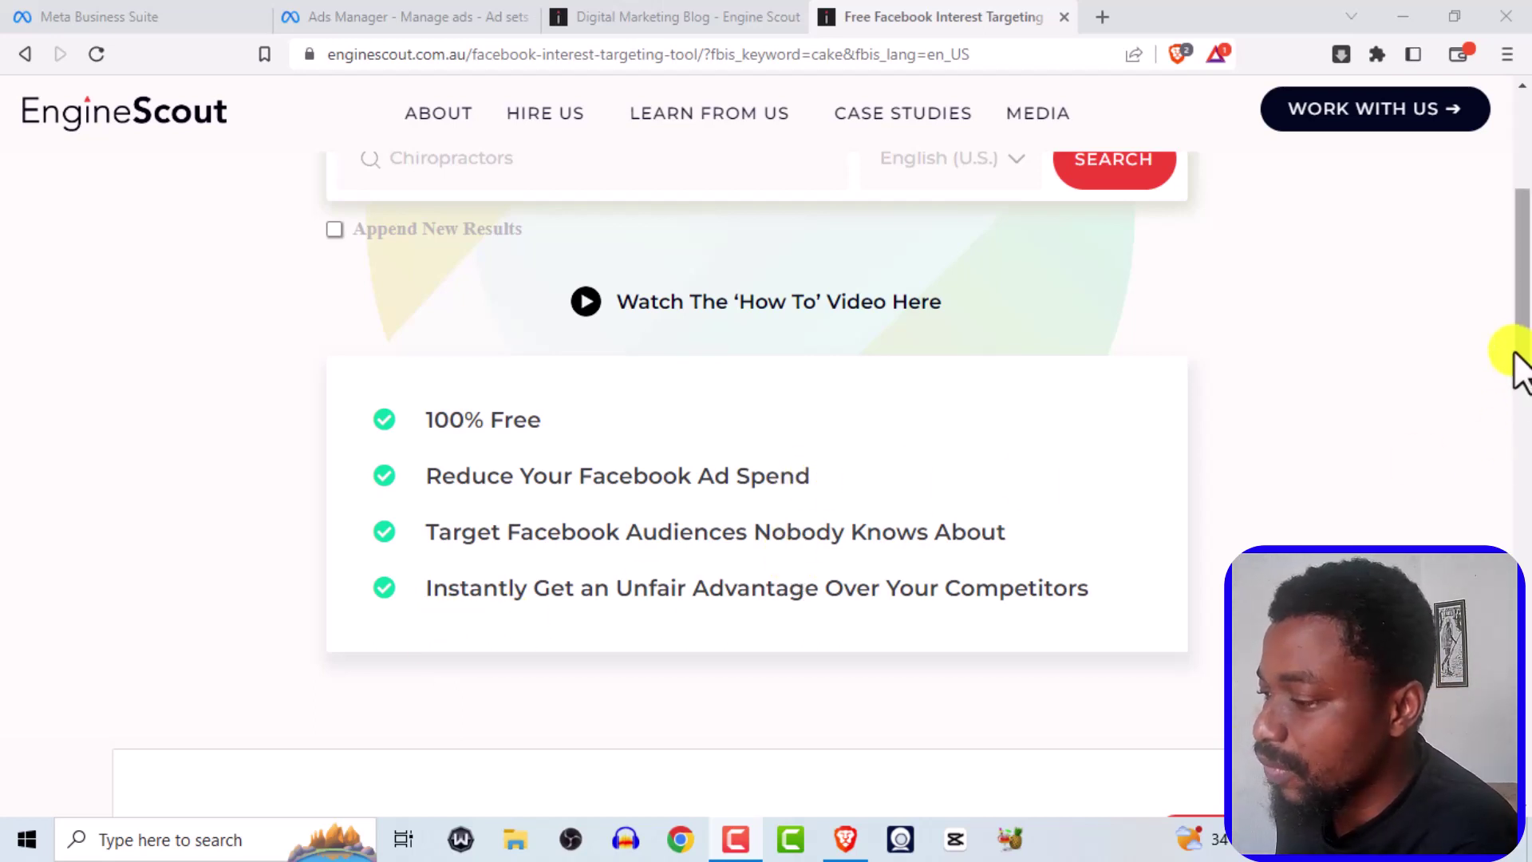
drag(1521, 368, 1514, 301)
Step: Examine the languages offered for the keyword search
click(424, 371)
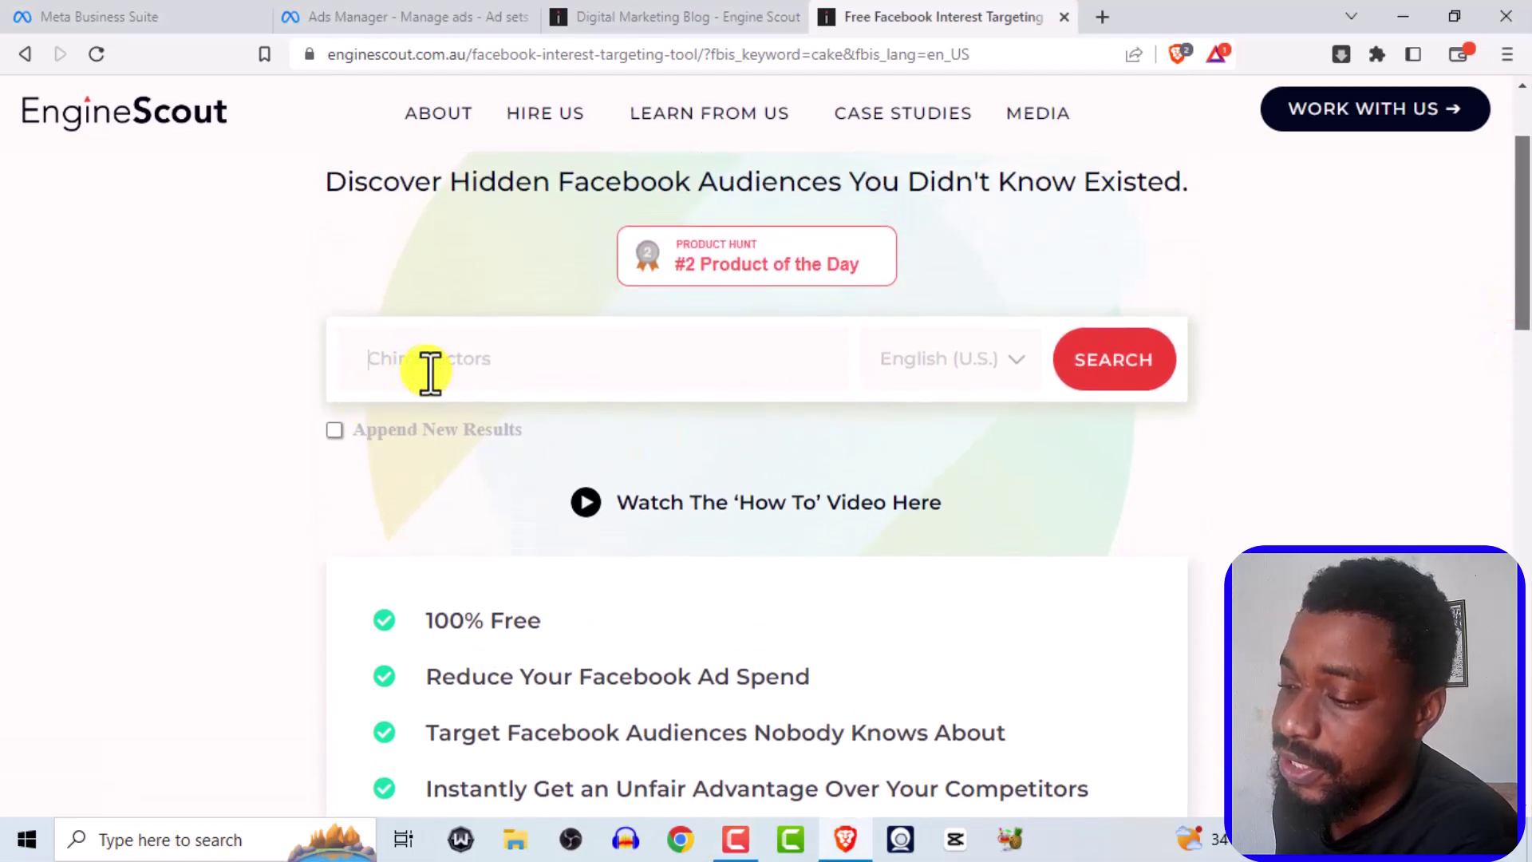
click(431, 372)
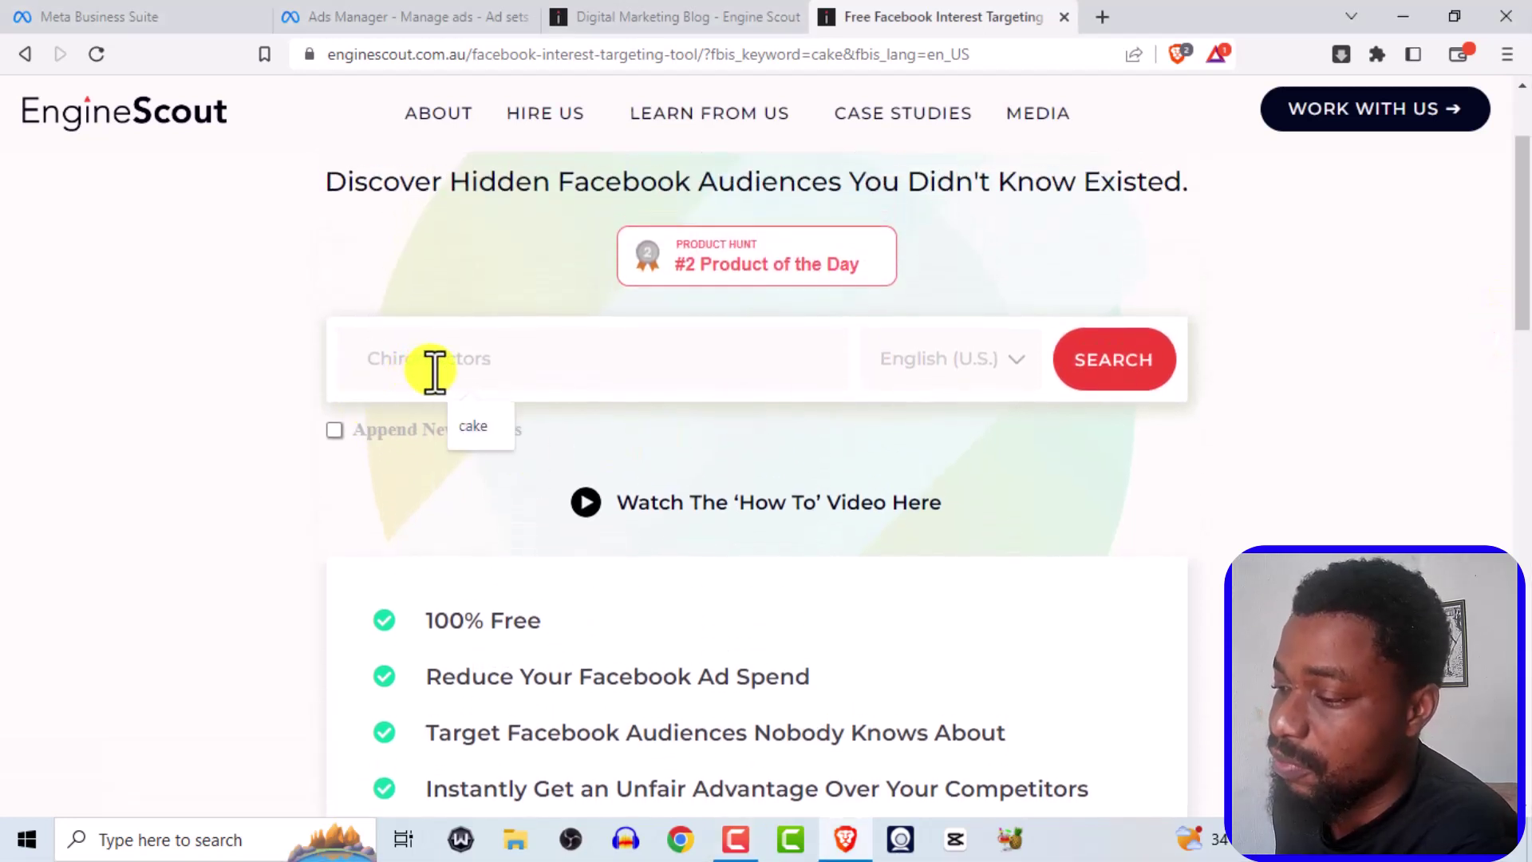
click(1017, 360)
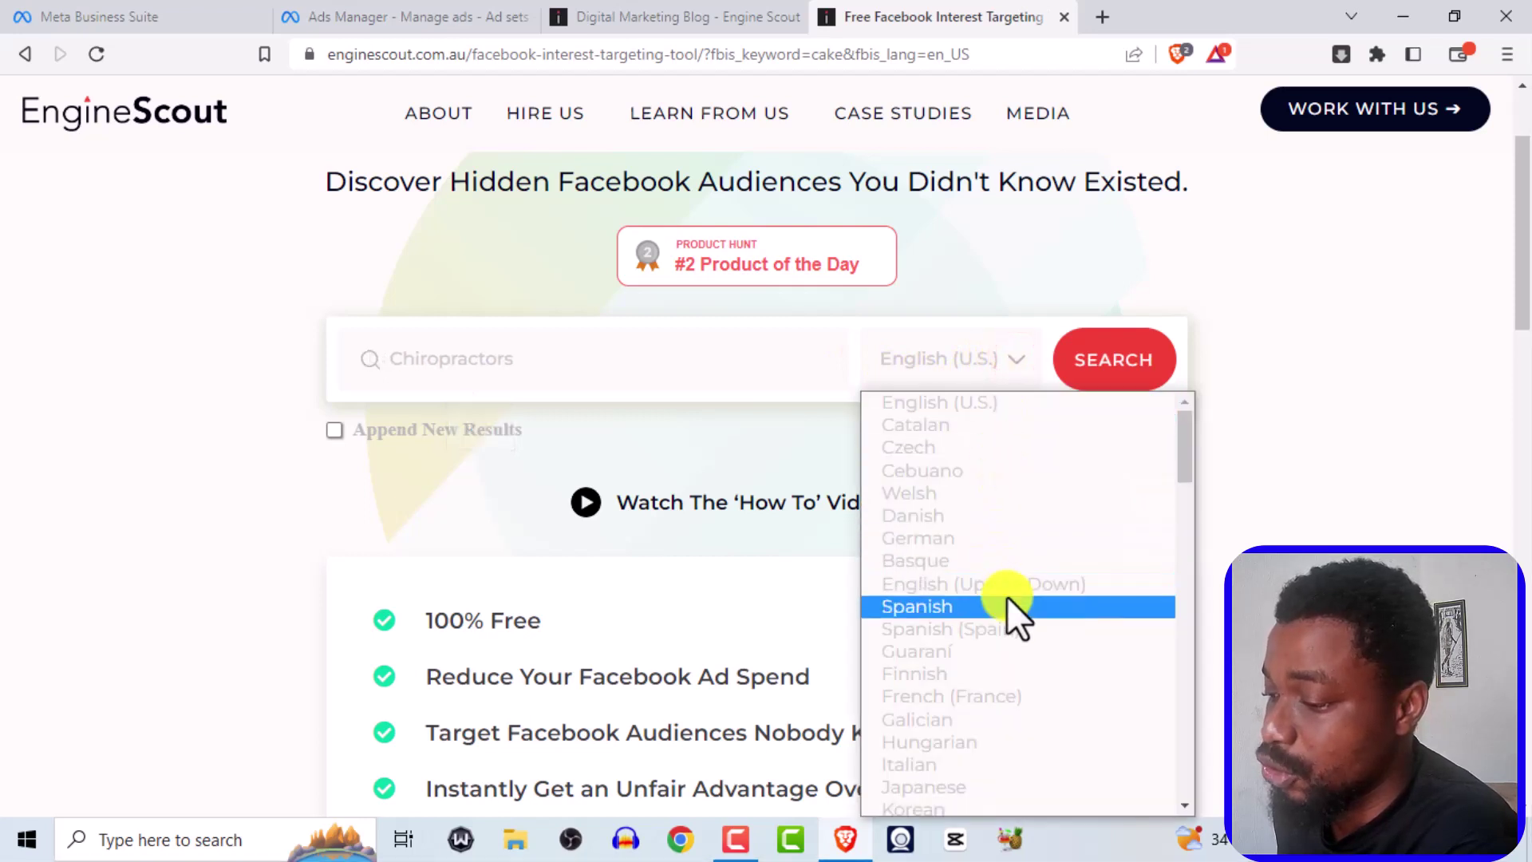
scroll(1006, 597, down, 10)
scroll(1006, 597, up, 8)
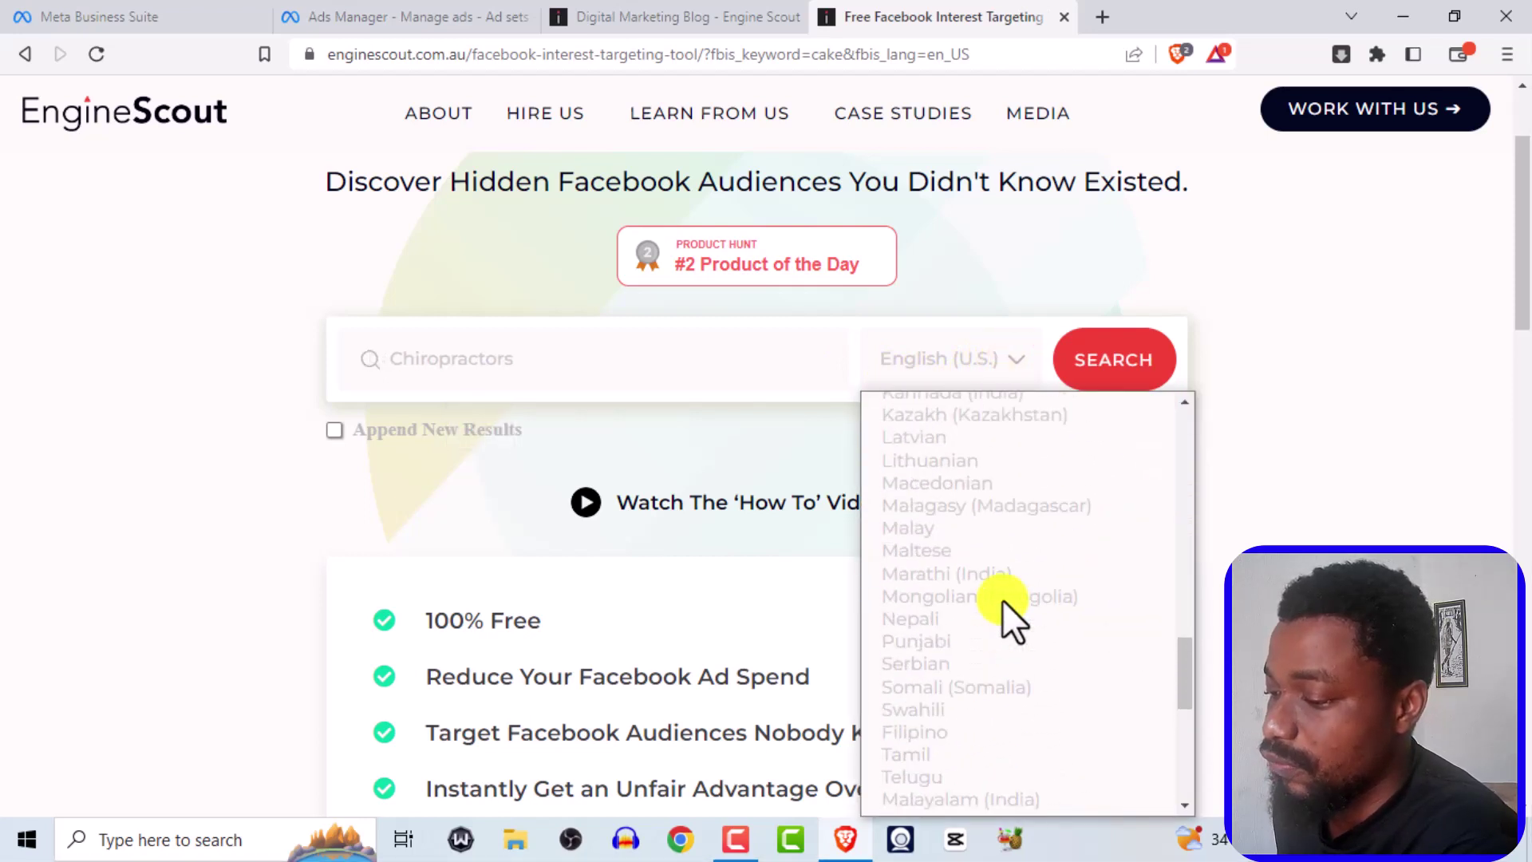
scroll(1002, 600, down, 8)
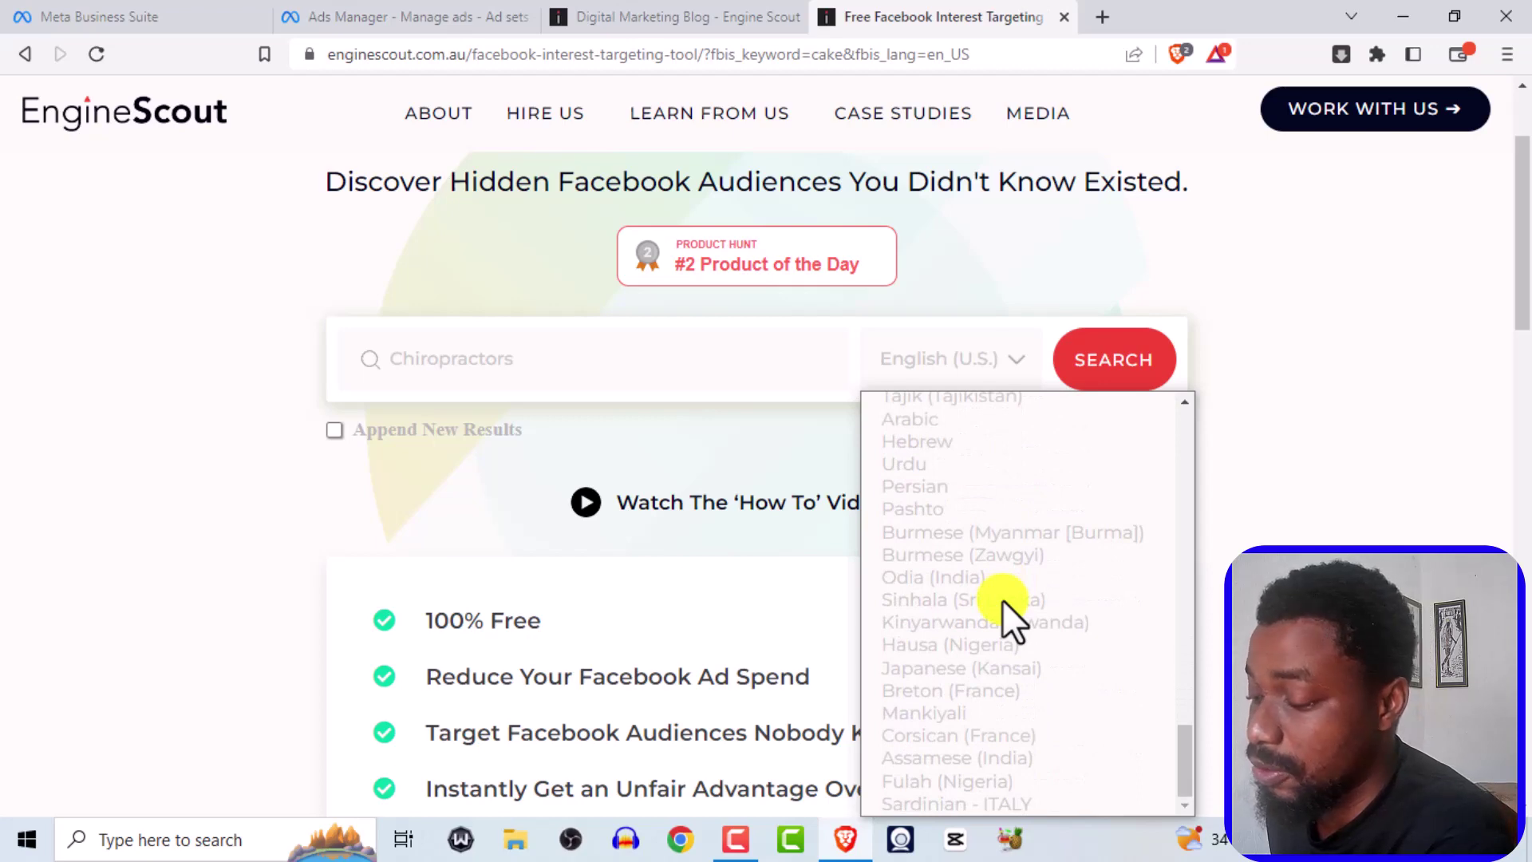
scroll(1001, 623, up, 3)
scroll(1001, 639, down, 3)
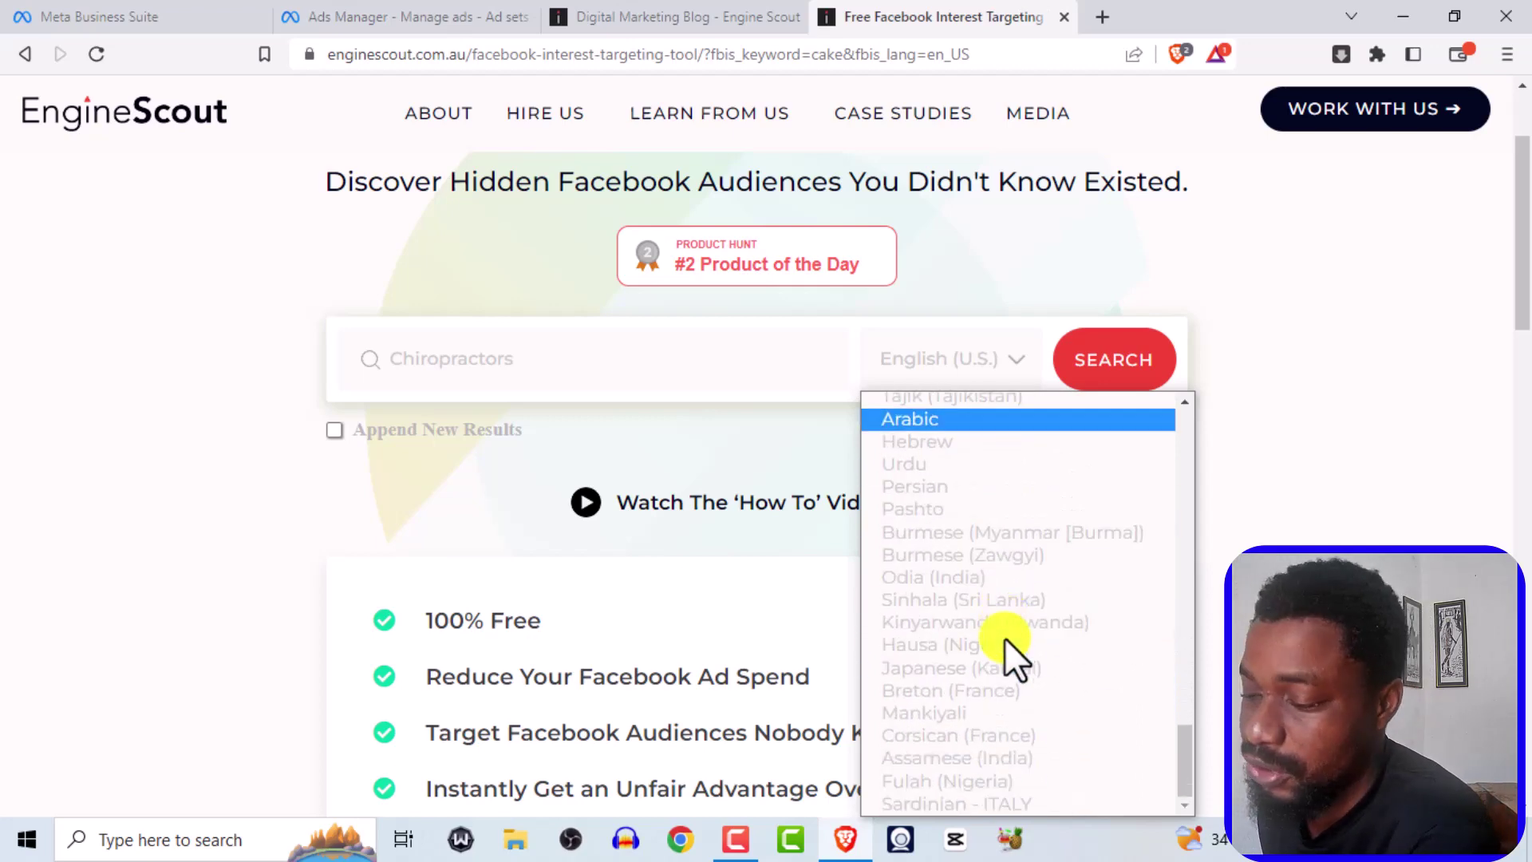
scroll(1005, 639, up, 3)
scroll(1003, 638, down, 1)
scroll(1003, 635, up, 1)
scroll(1001, 634, down, 1)
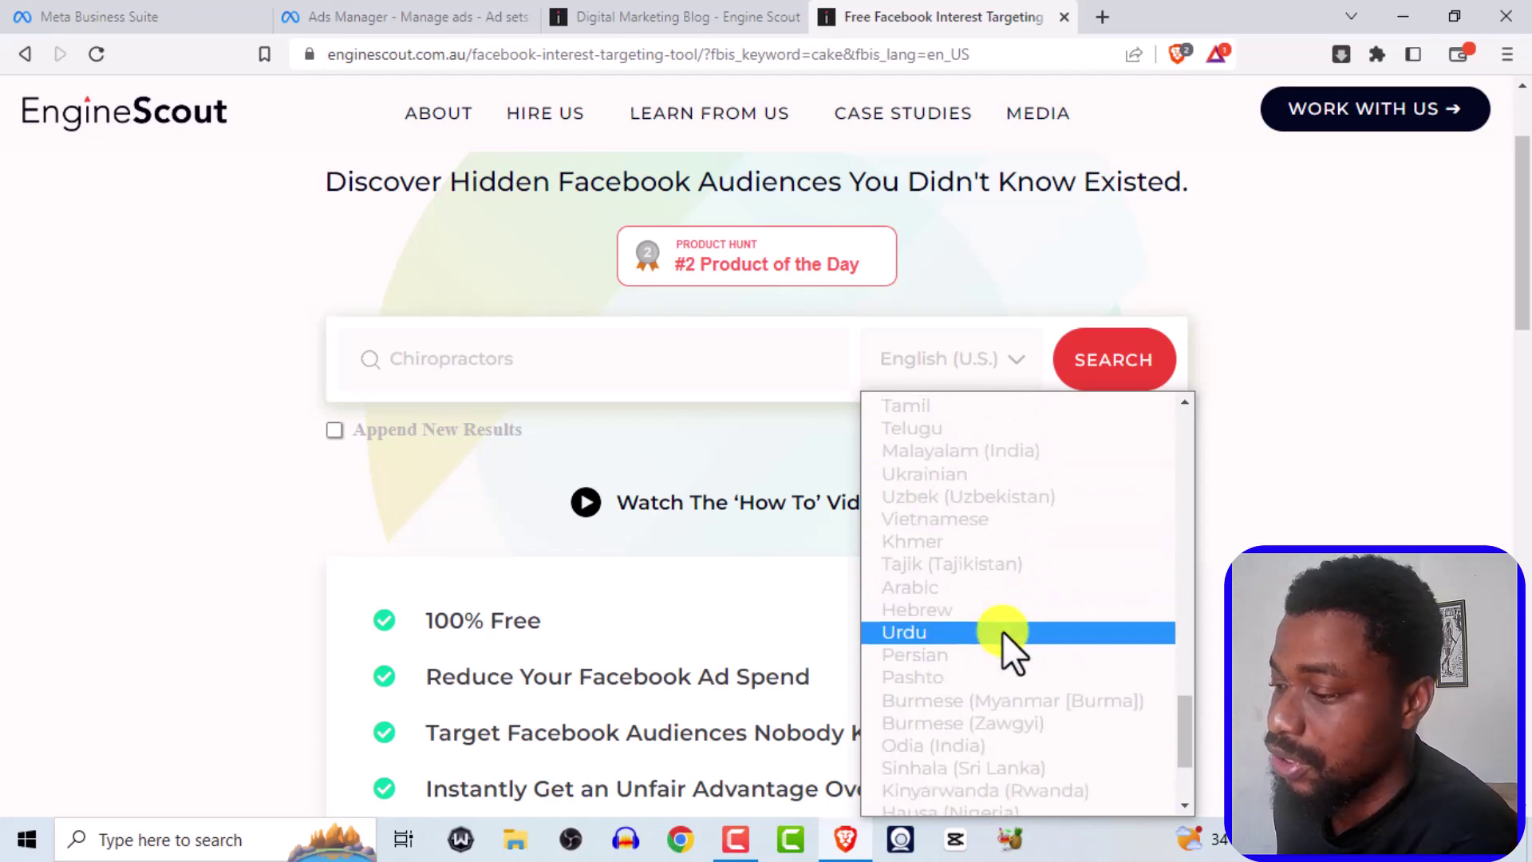
scroll(1001, 631, up, 5)
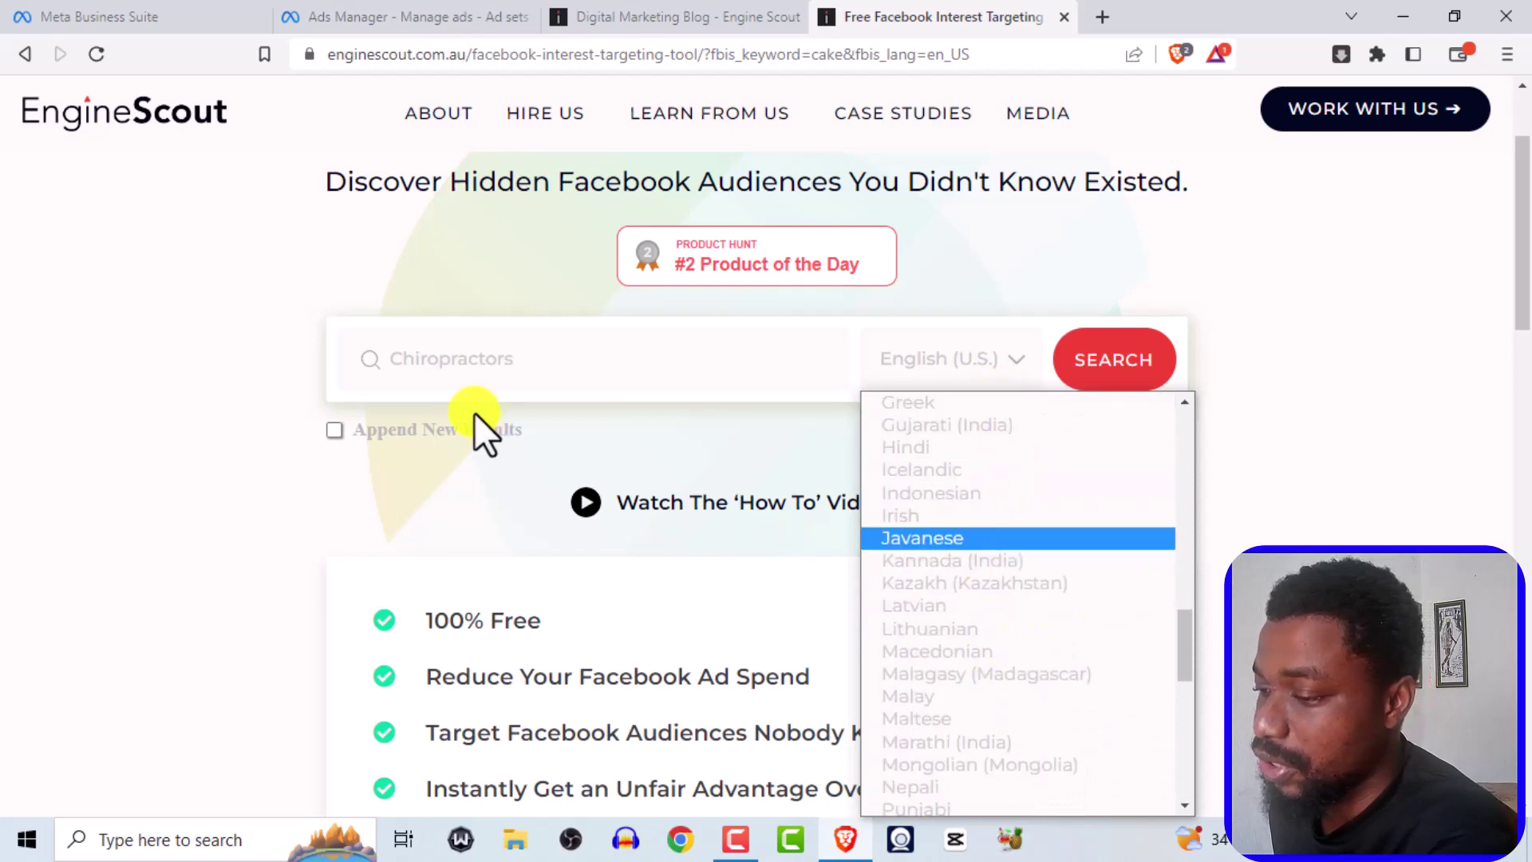
Step: Search for Facebook ad interests with the keyword "cake" in English (U.S.)
click(545, 359)
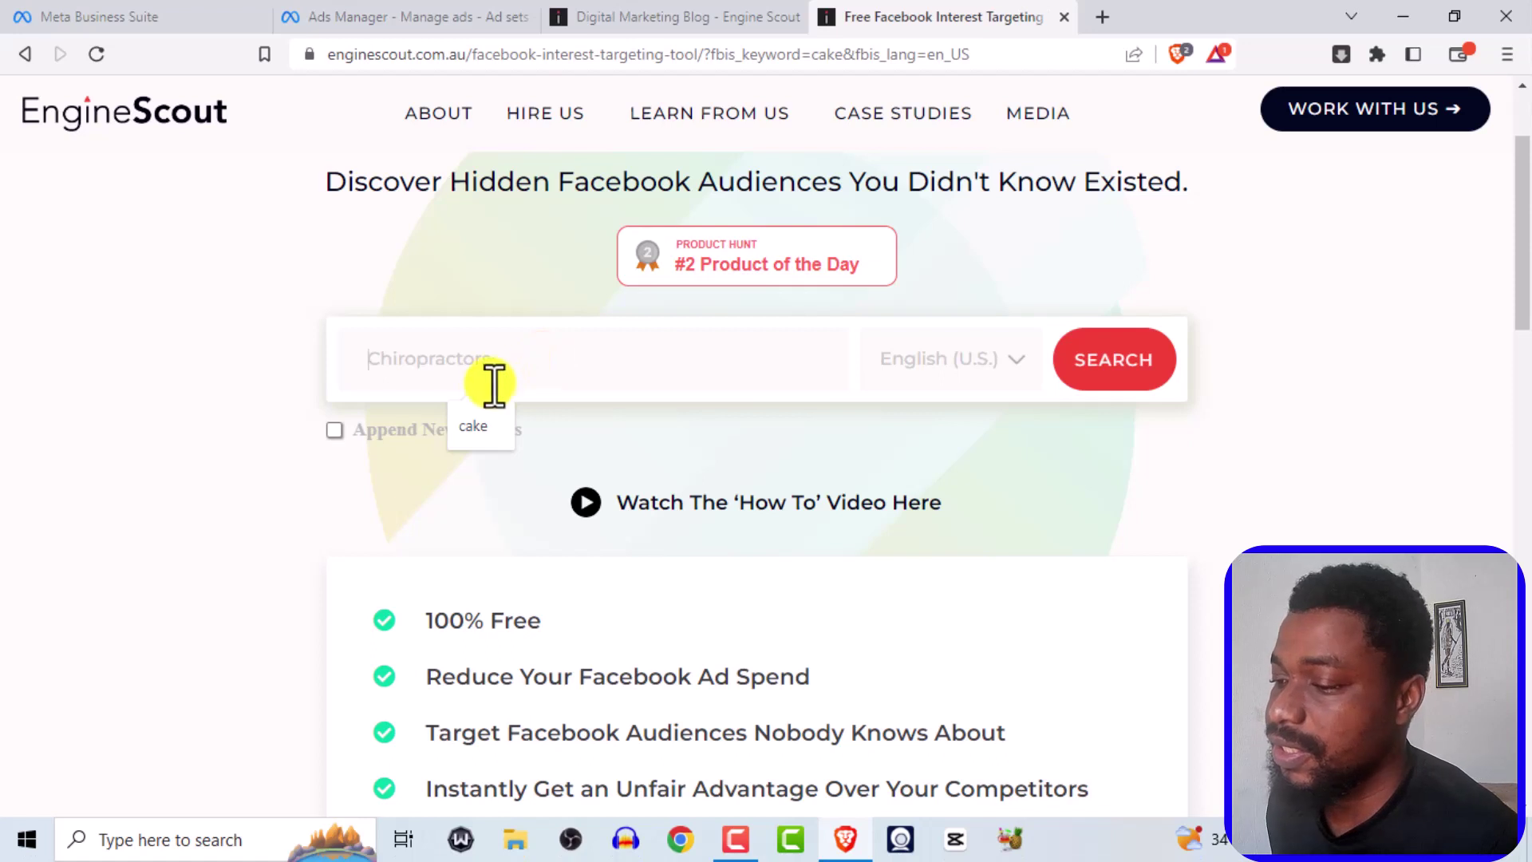
click(471, 425)
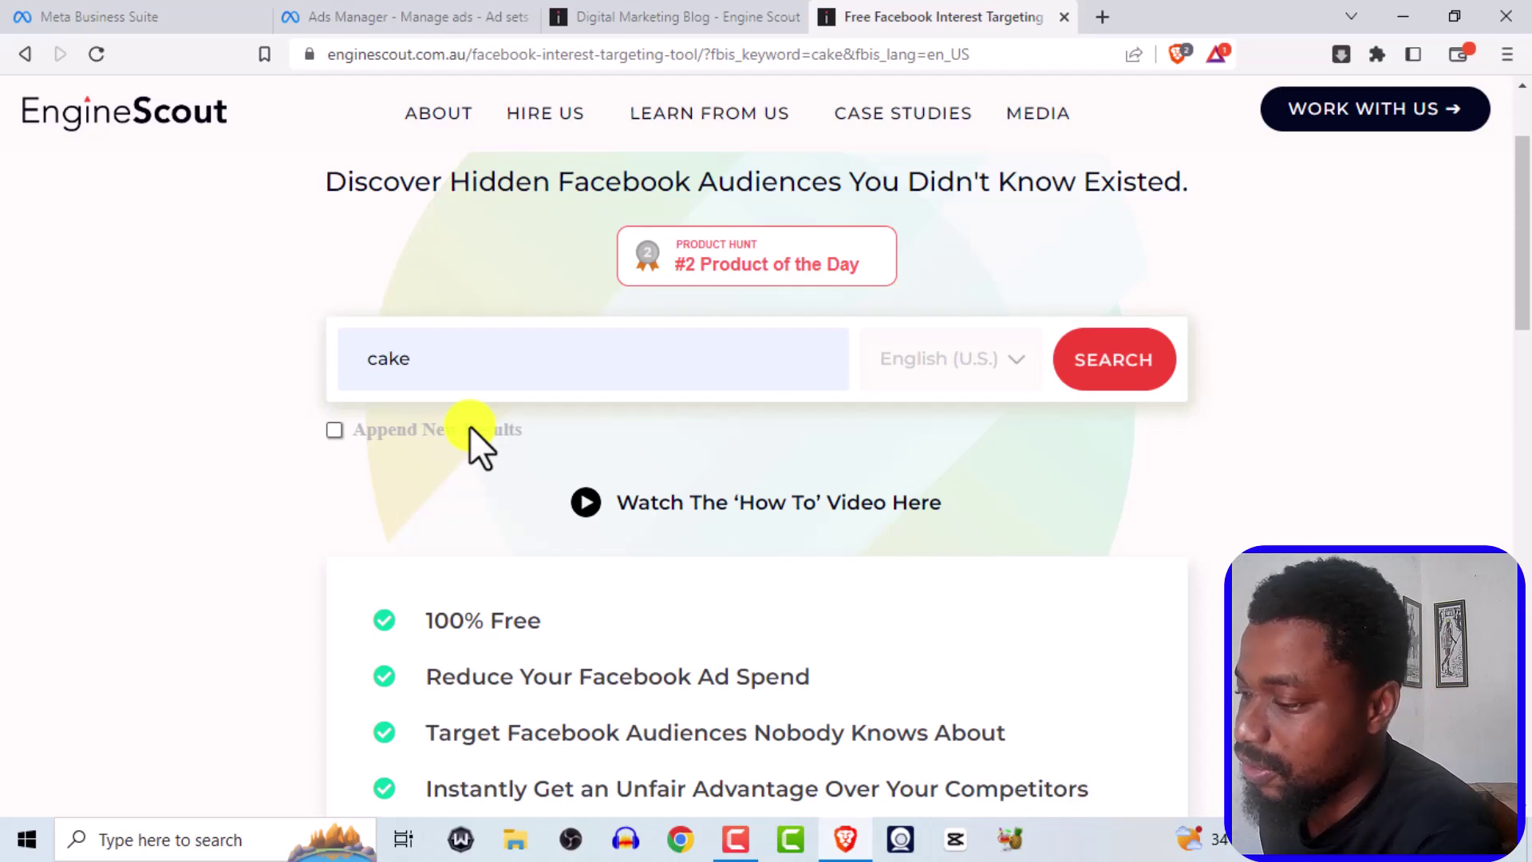
click(1125, 360)
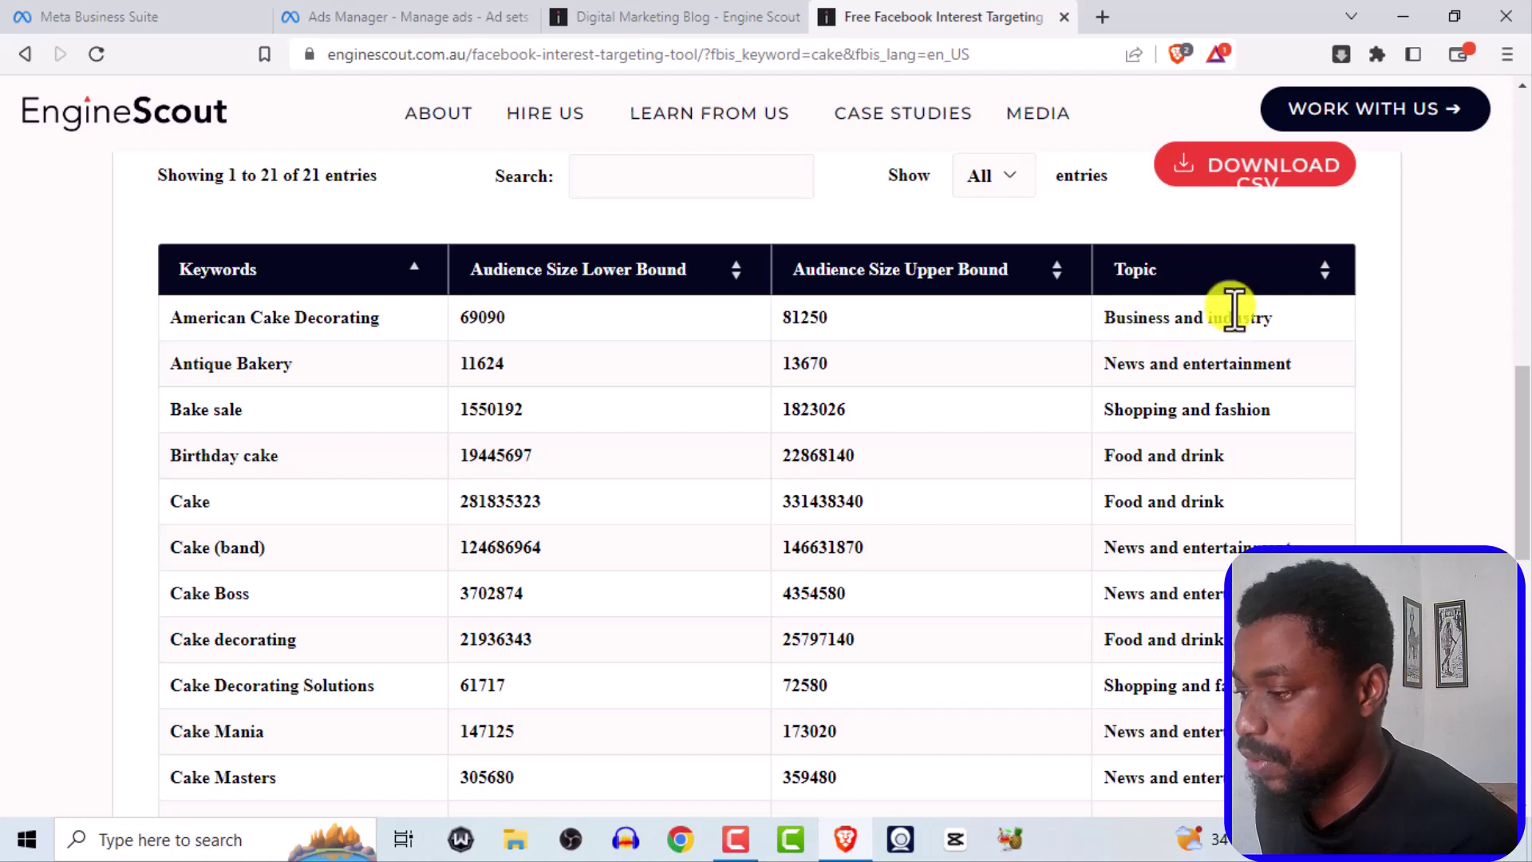
Step: Sort the cake interest results by topic in ascending order and review the whole list
click(1322, 270)
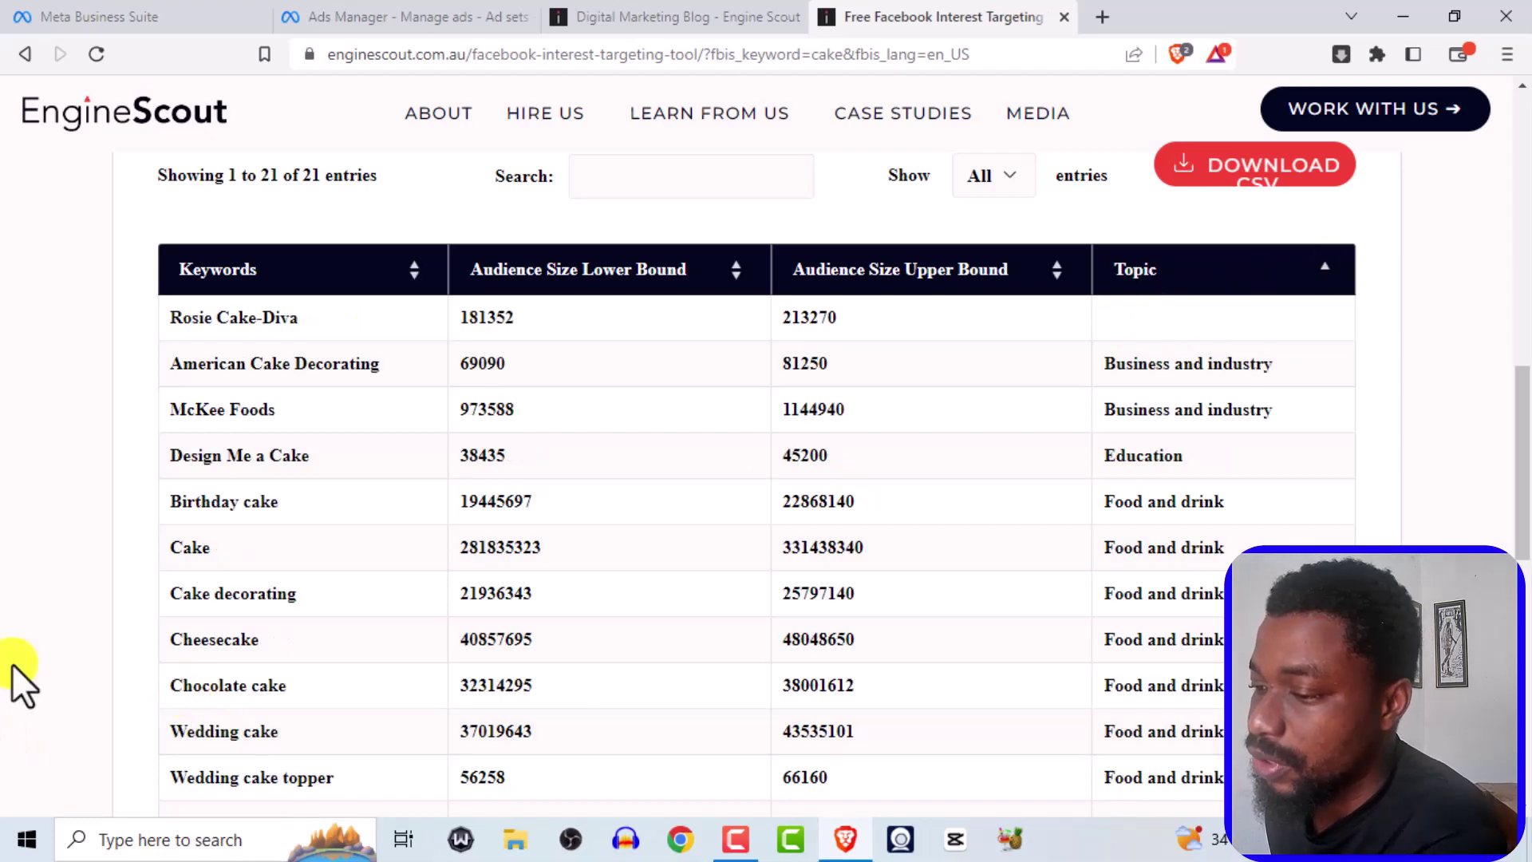
scroll(329, 380, down, 8)
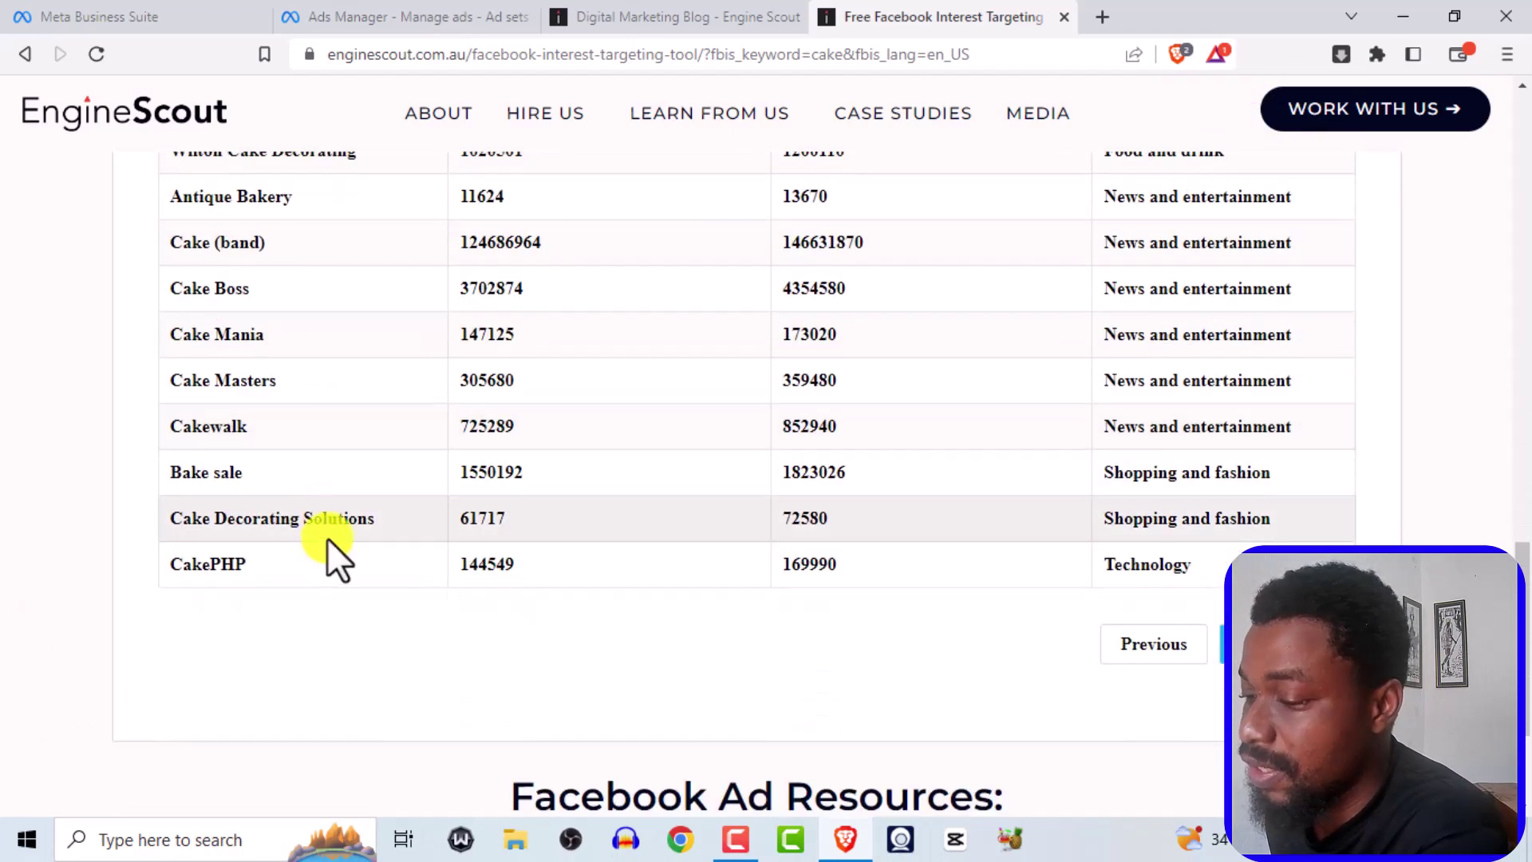
scroll(327, 538, down, 2)
scroll(327, 538, up, 2)
scroll(328, 537, up, 2)
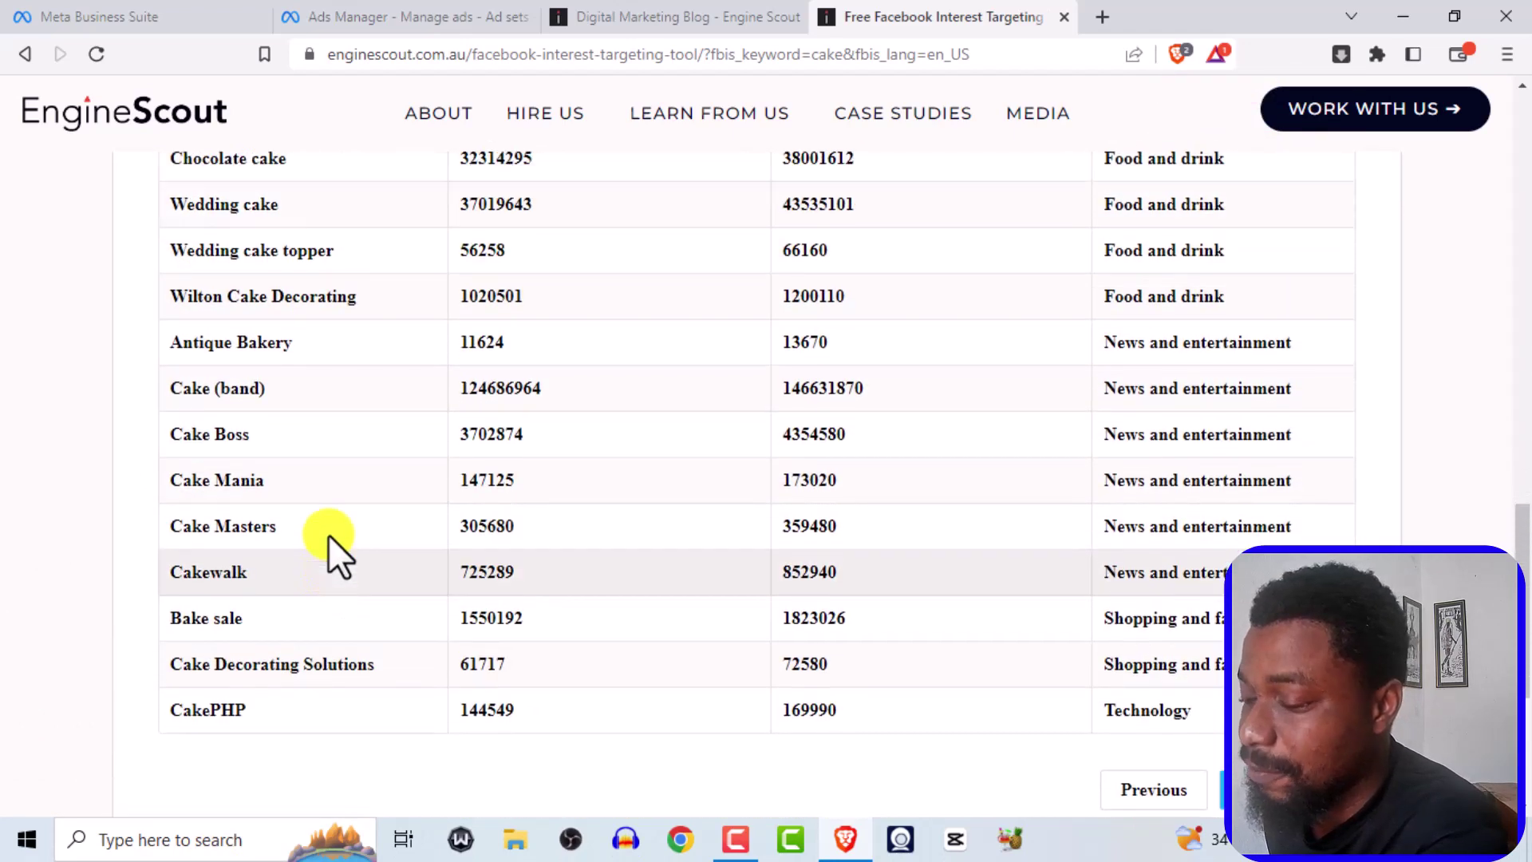
scroll(328, 536, down, 1)
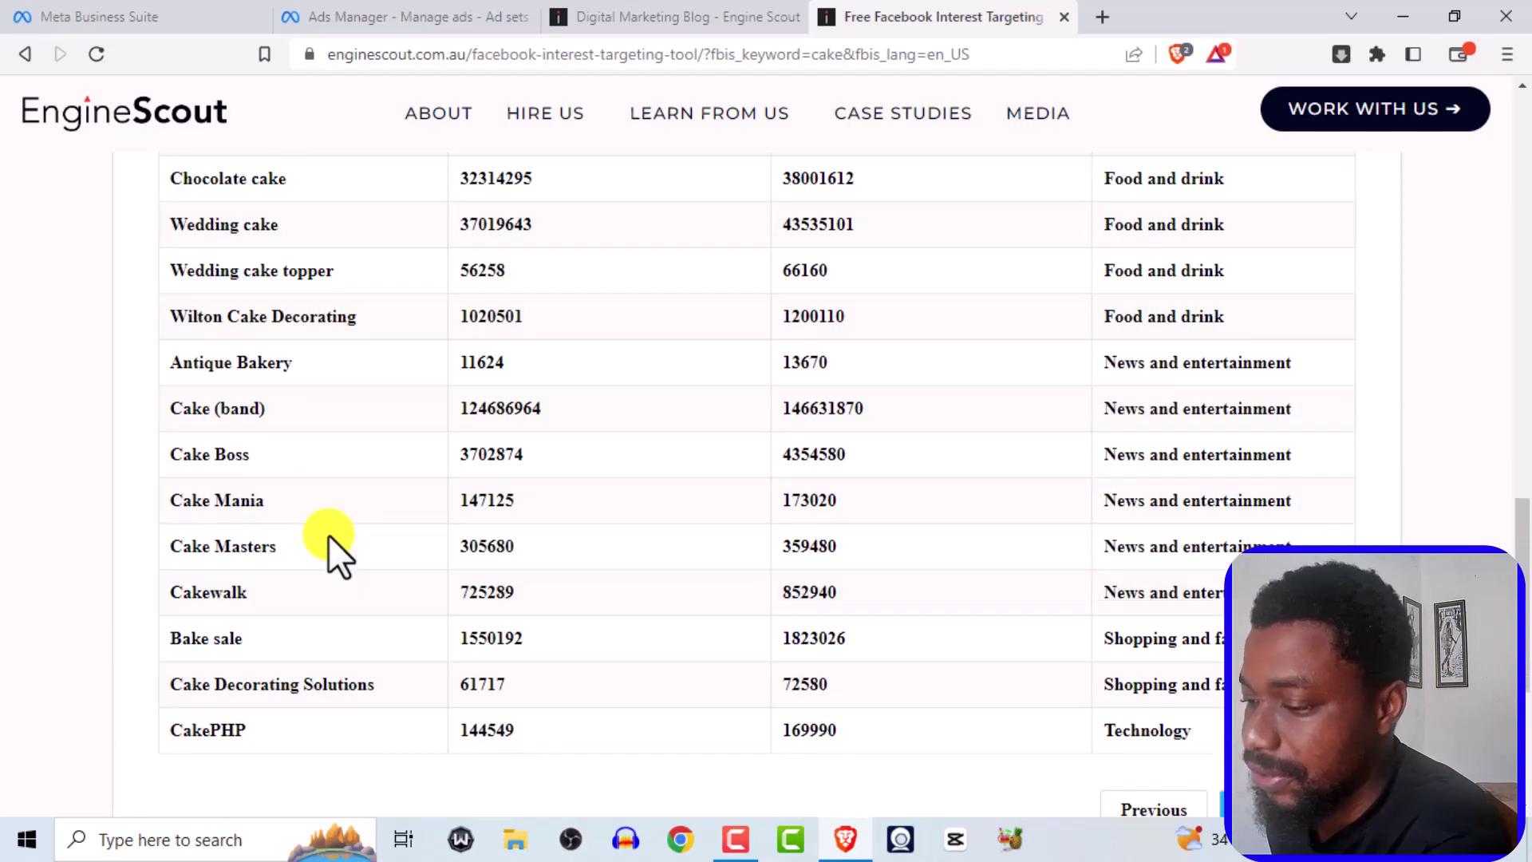
scroll(328, 535, up, 5)
scroll(328, 536, up, 1)
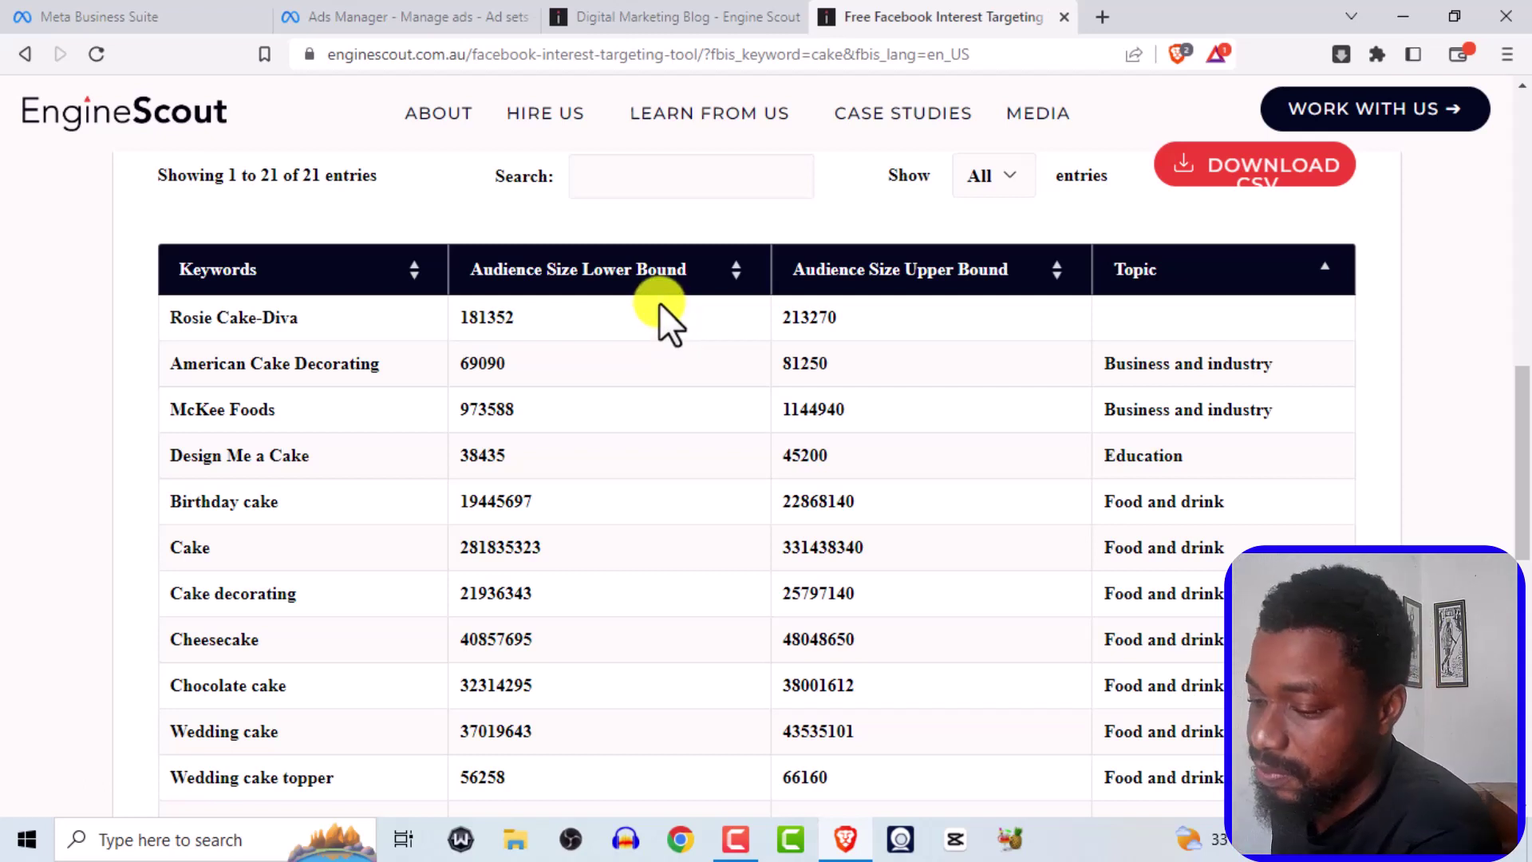
Step: Sort the cake interests by audience size lower bound from largest to smallest and review the list
click(571, 272)
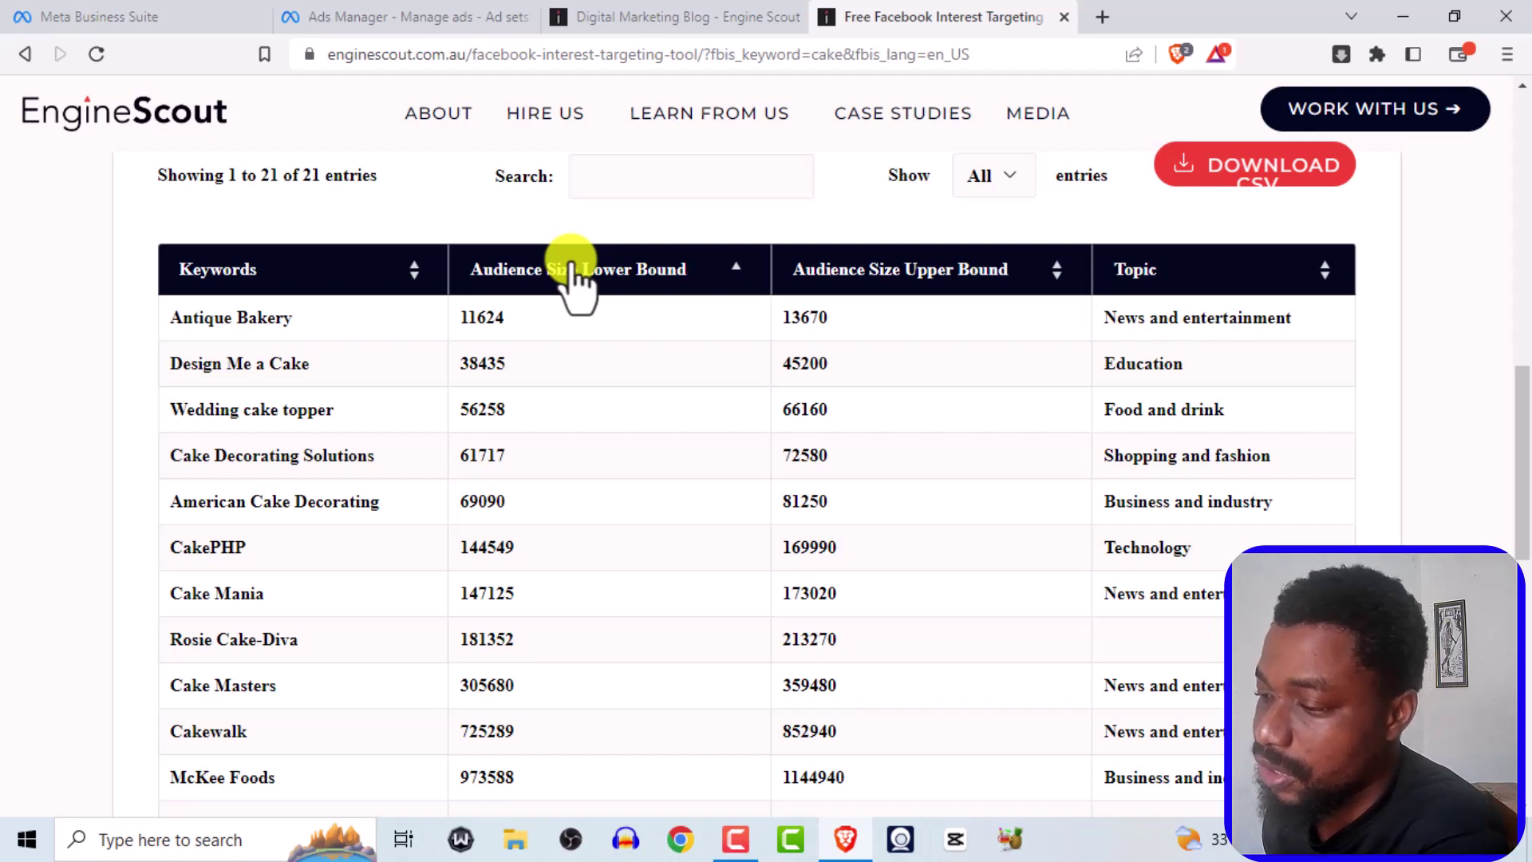
click(570, 271)
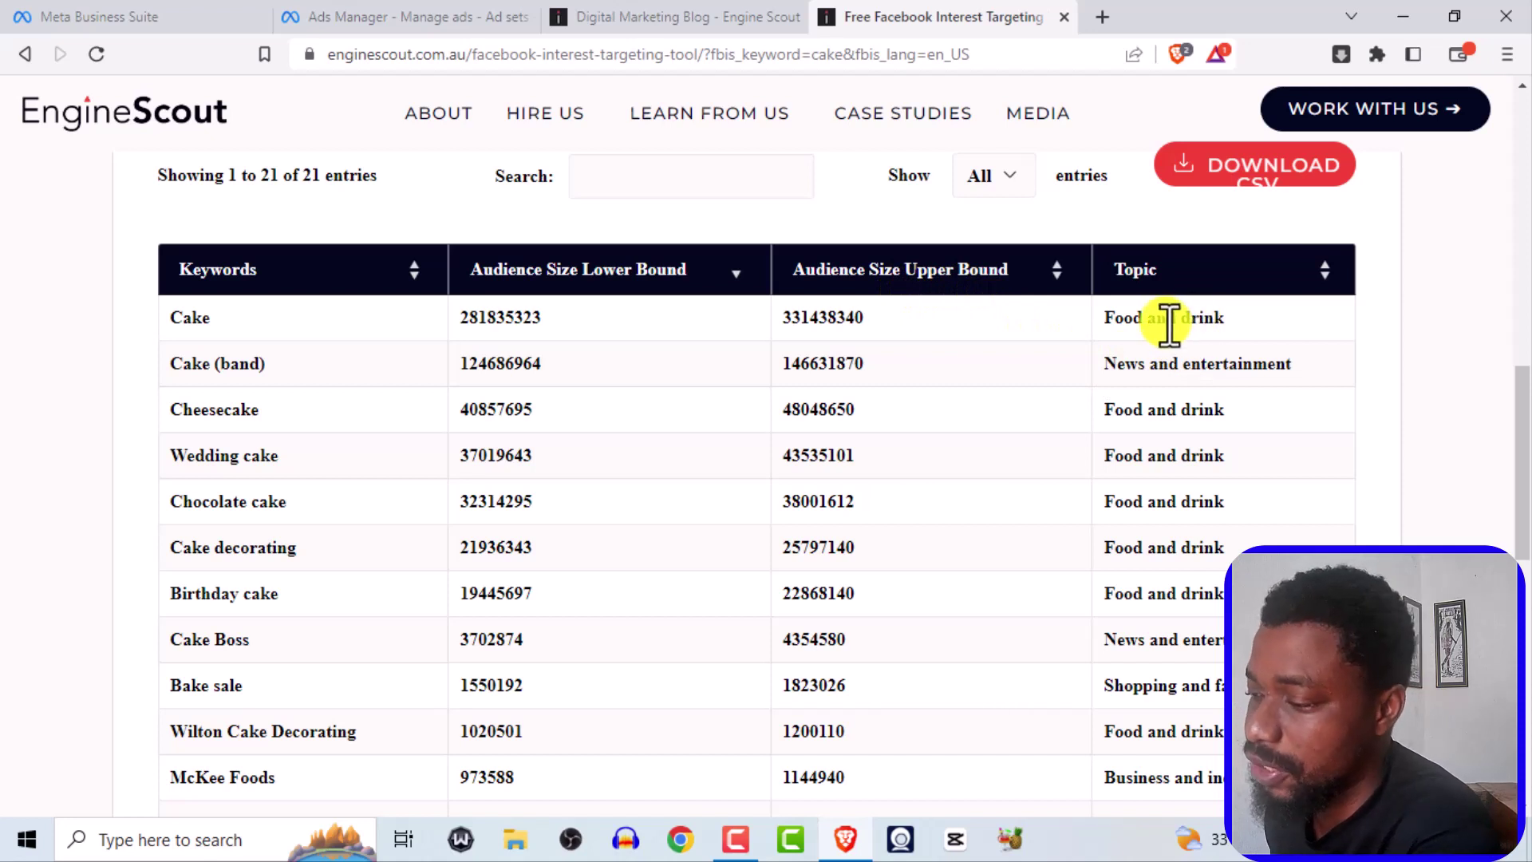
scroll(325, 475, down, 4)
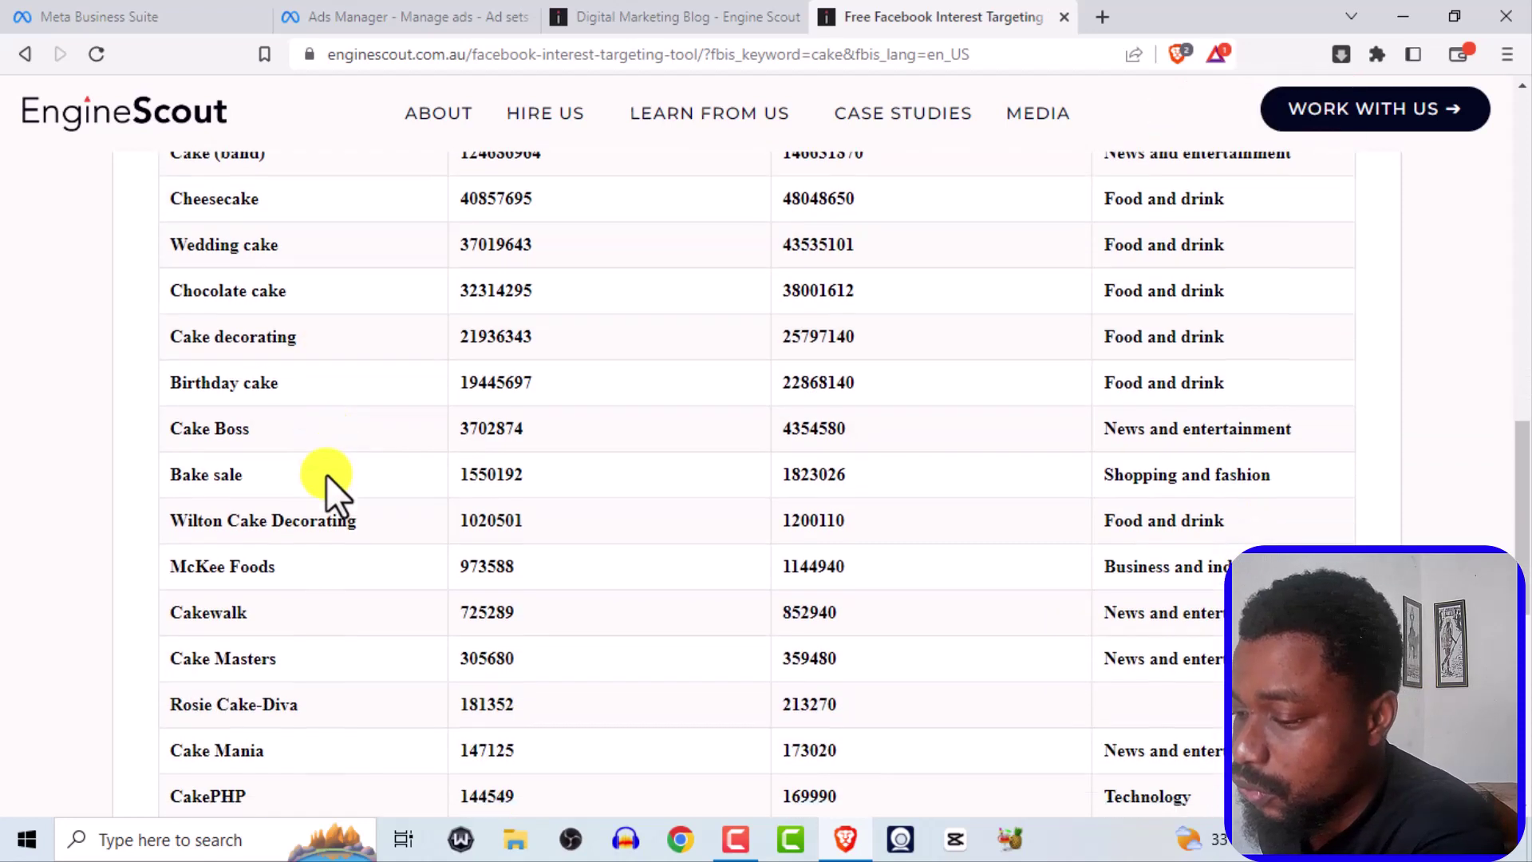
scroll(325, 475, down, 5)
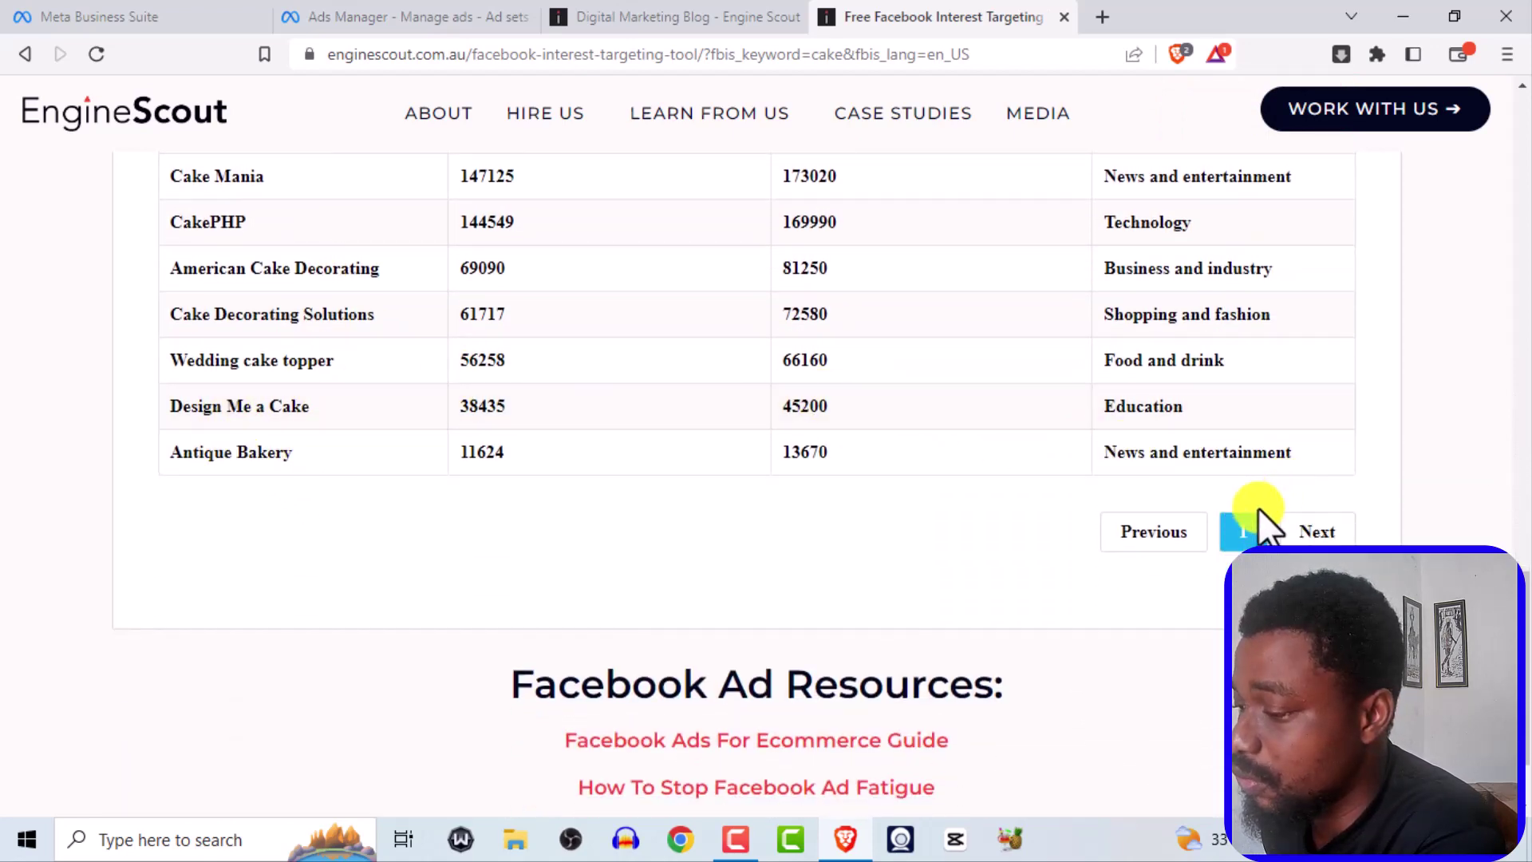
scroll(1222, 506, up, 2)
scroll(1205, 487, down, 1)
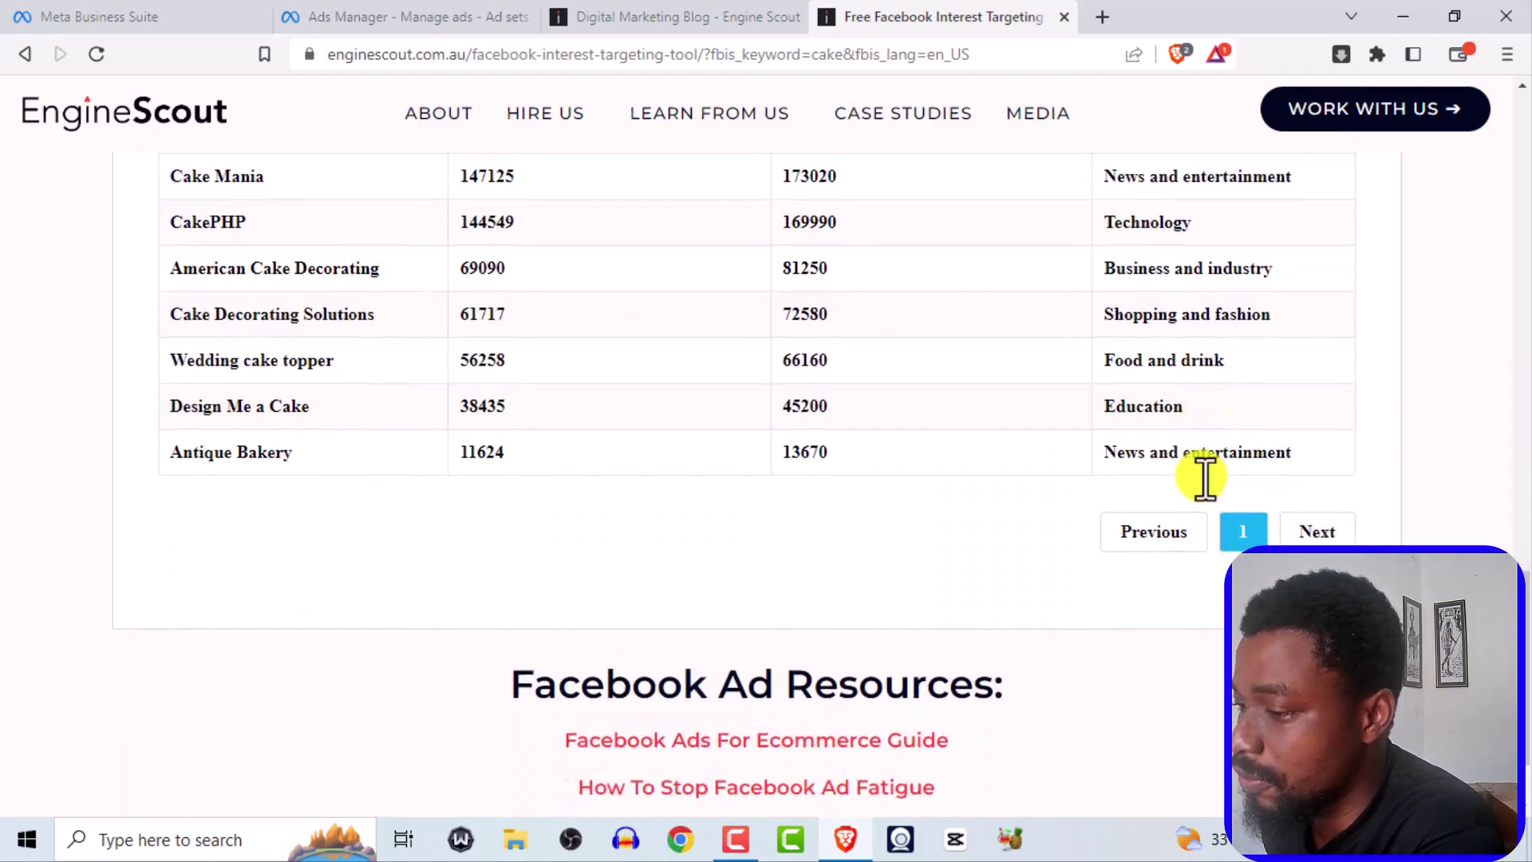
scroll(1206, 495, up, 6)
scroll(1188, 395, up, 4)
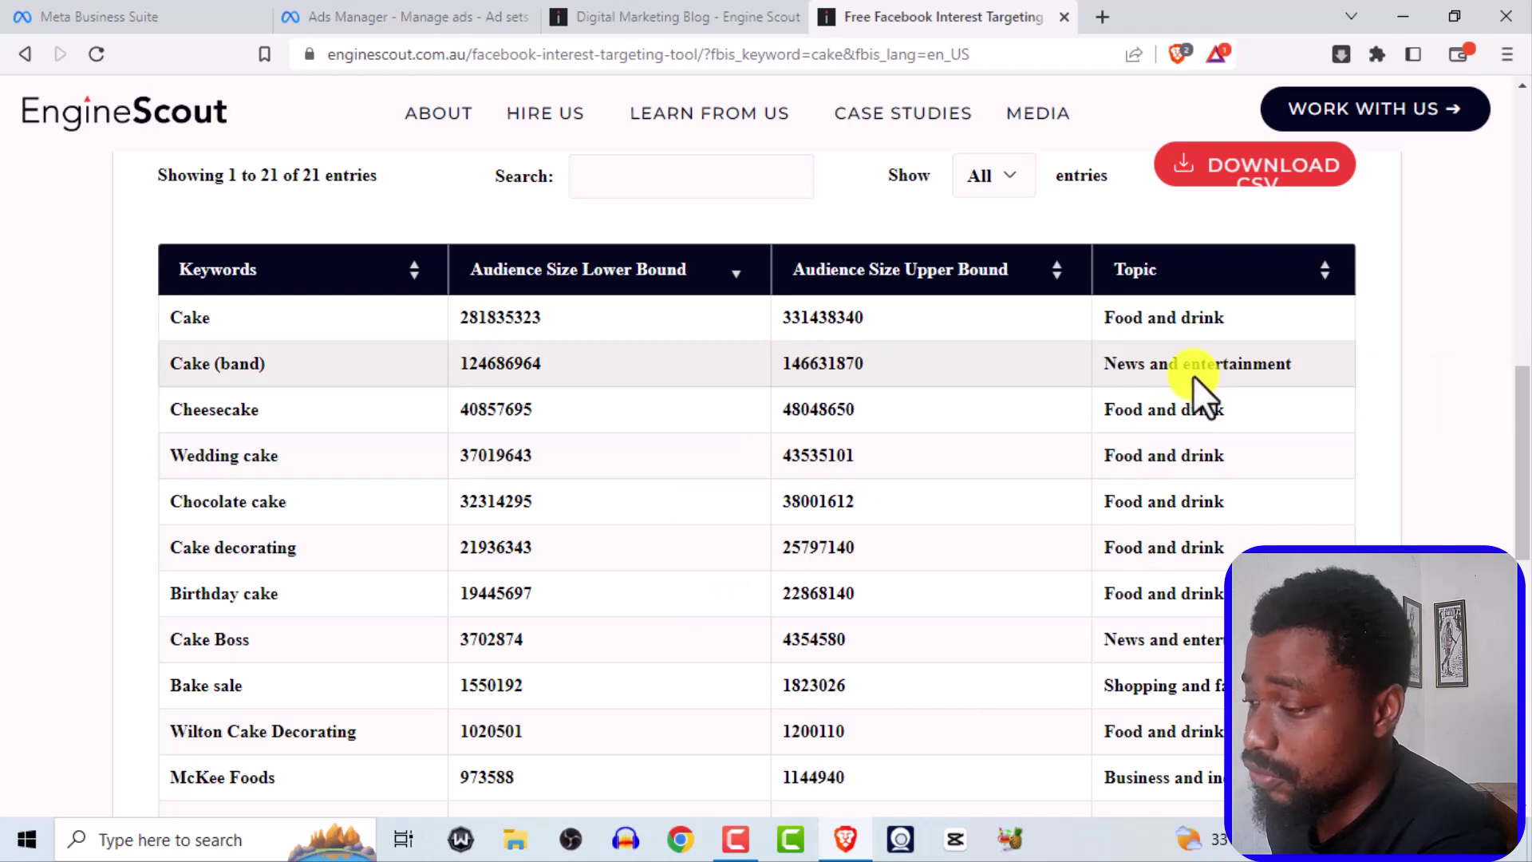
Step: Search for Facebook ad interests with the keyword "shoes" in English (U.S.)
scroll(502, 265, up, 5)
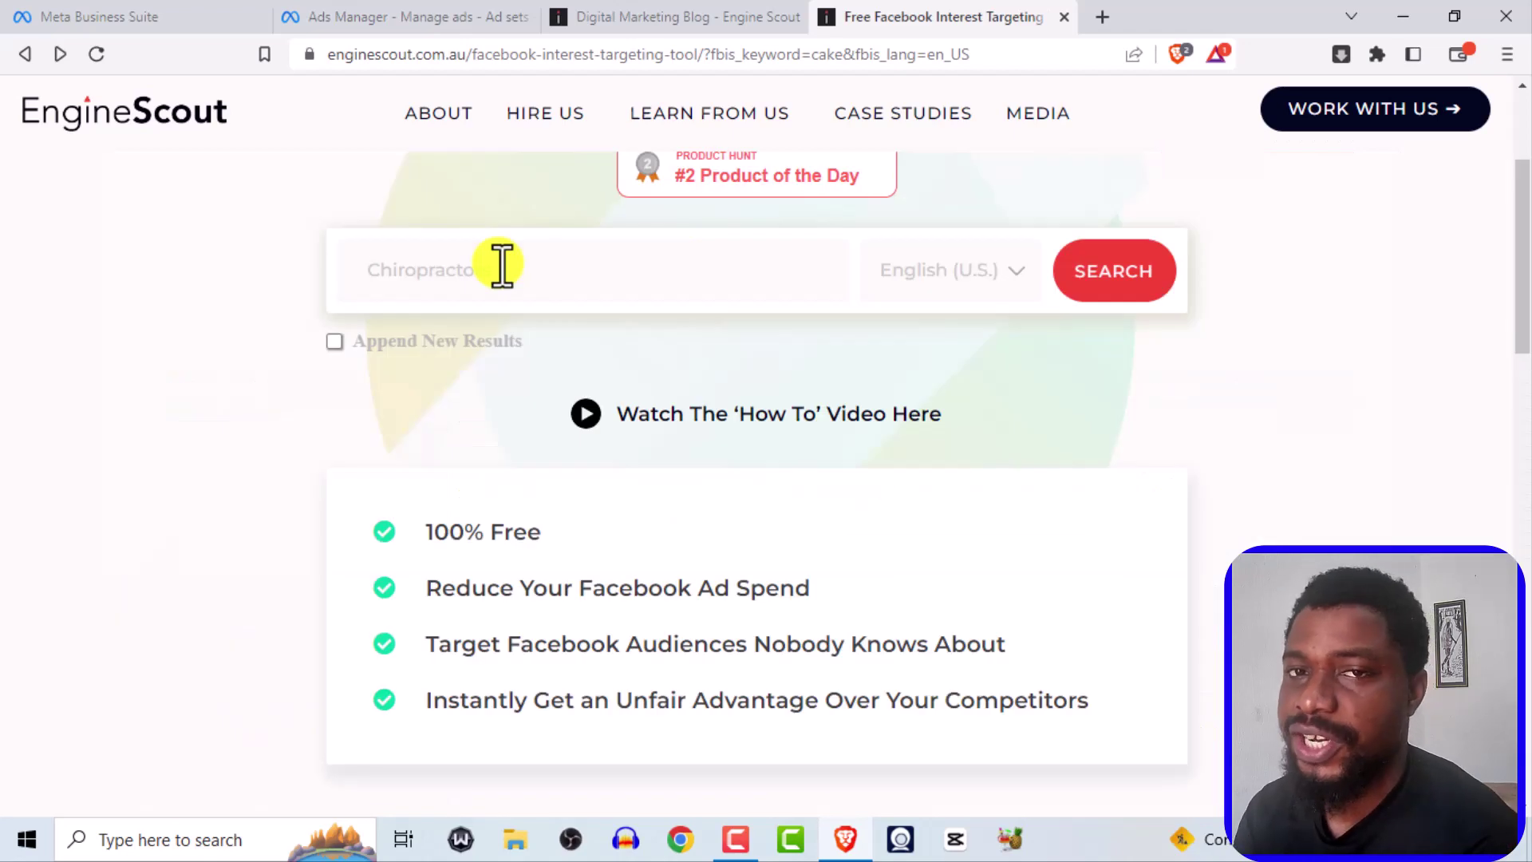
text(shoes)
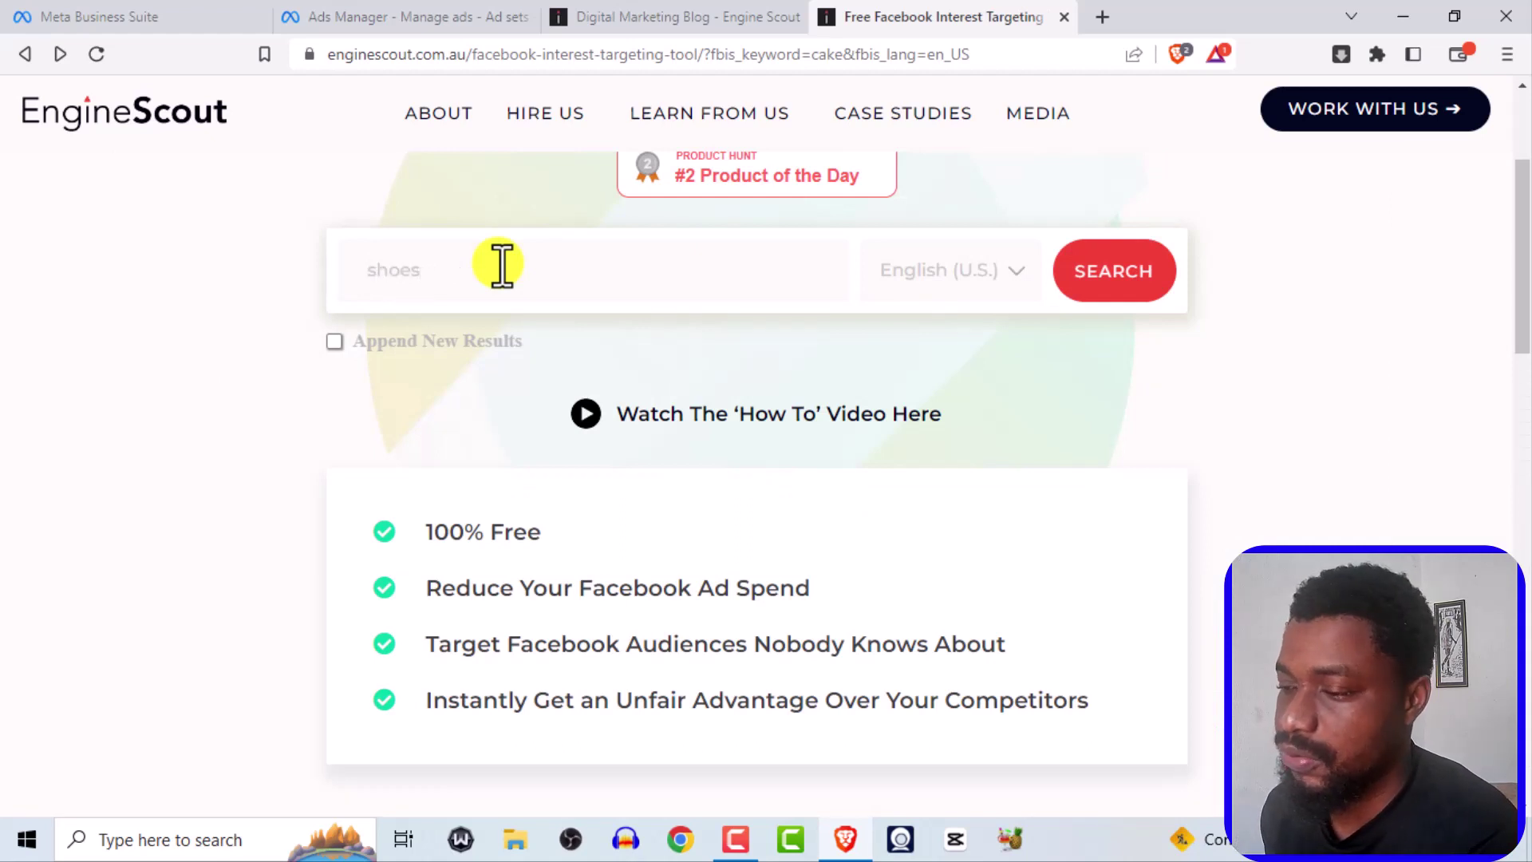
click(1101, 289)
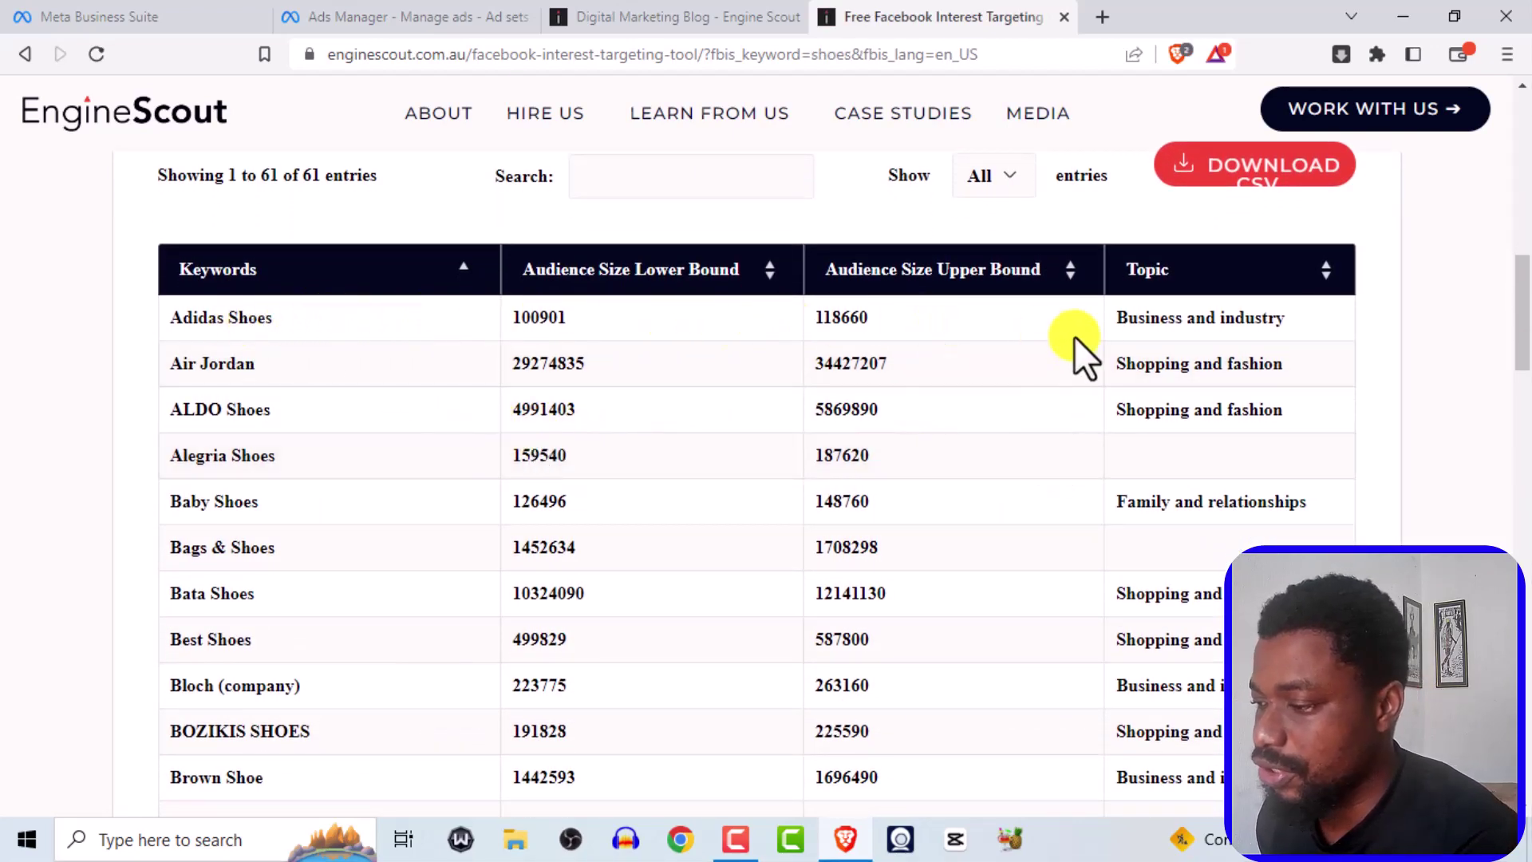
Step: Review the shoes interest keywords with their audience sizes and topics, then return to the start of the results table
scroll(1214, 346, down, 3)
scroll(1211, 348, down, 8)
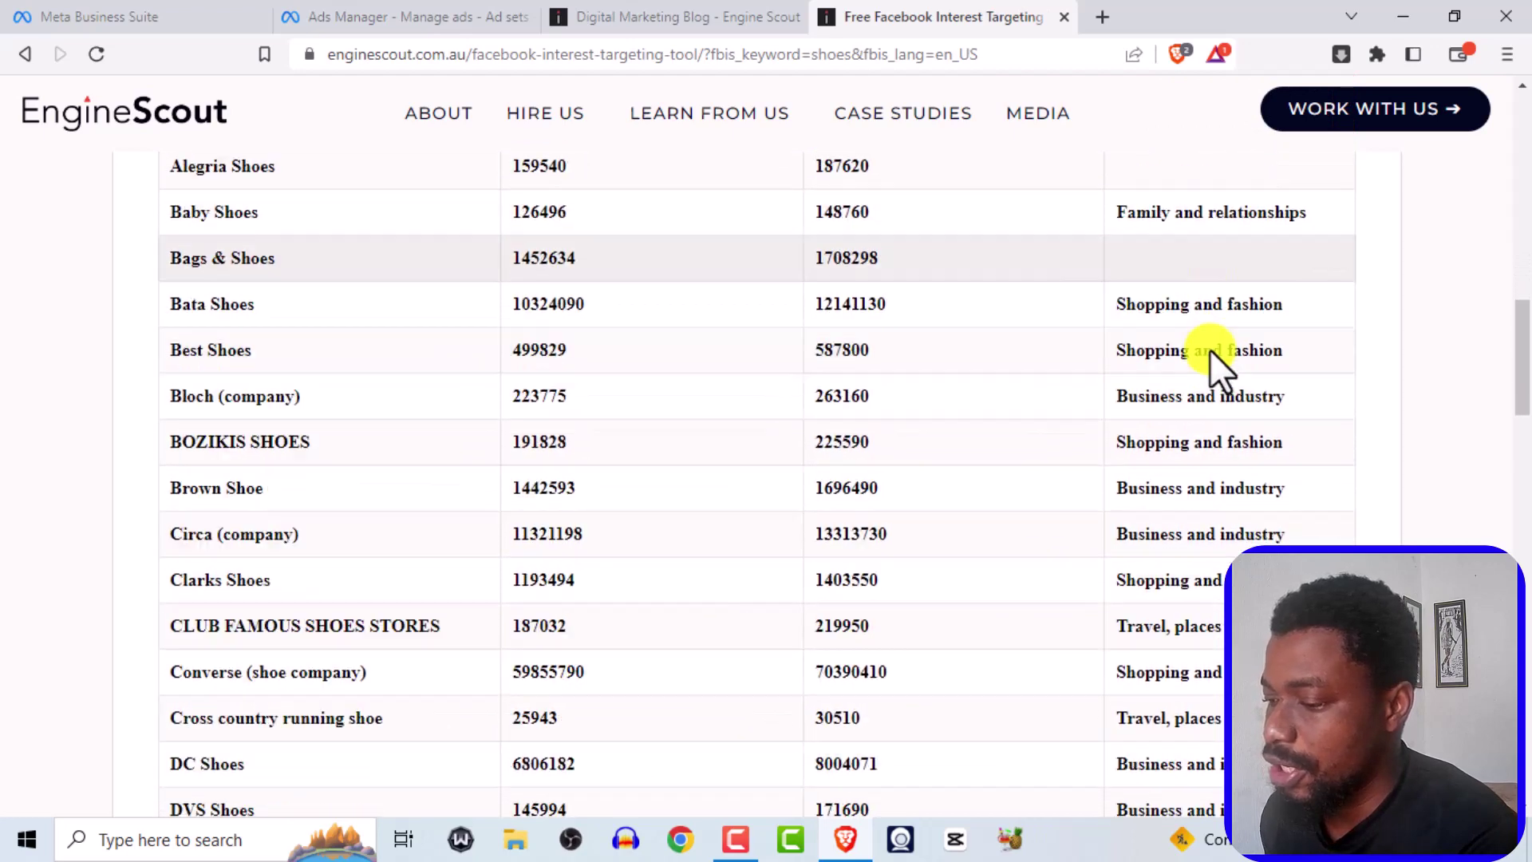
scroll(1207, 350, down, 1)
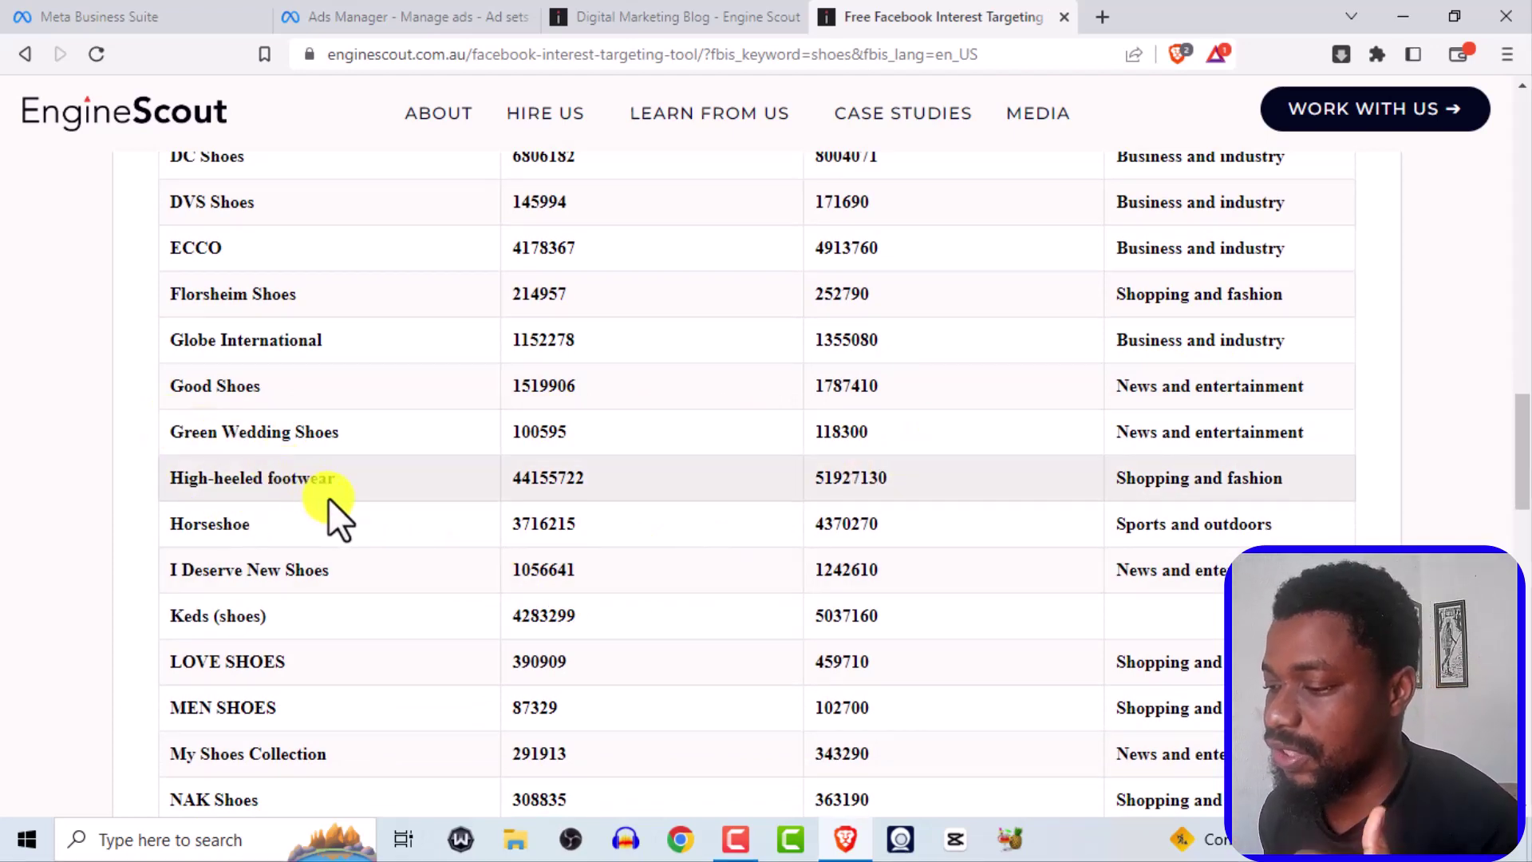
scroll(669, 551, down, 10)
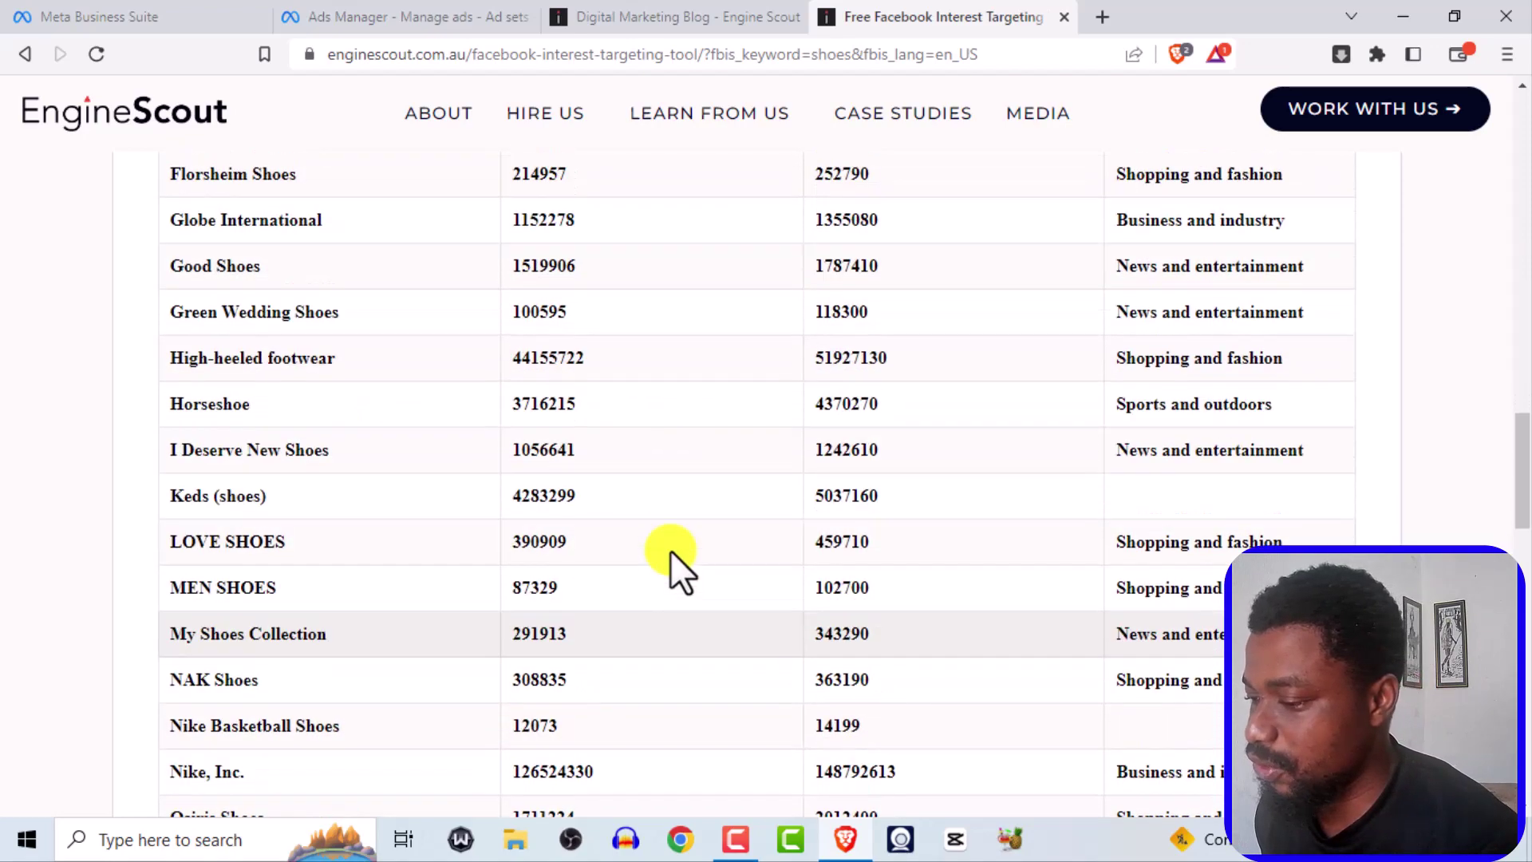
drag(1527, 569, 1527, 514)
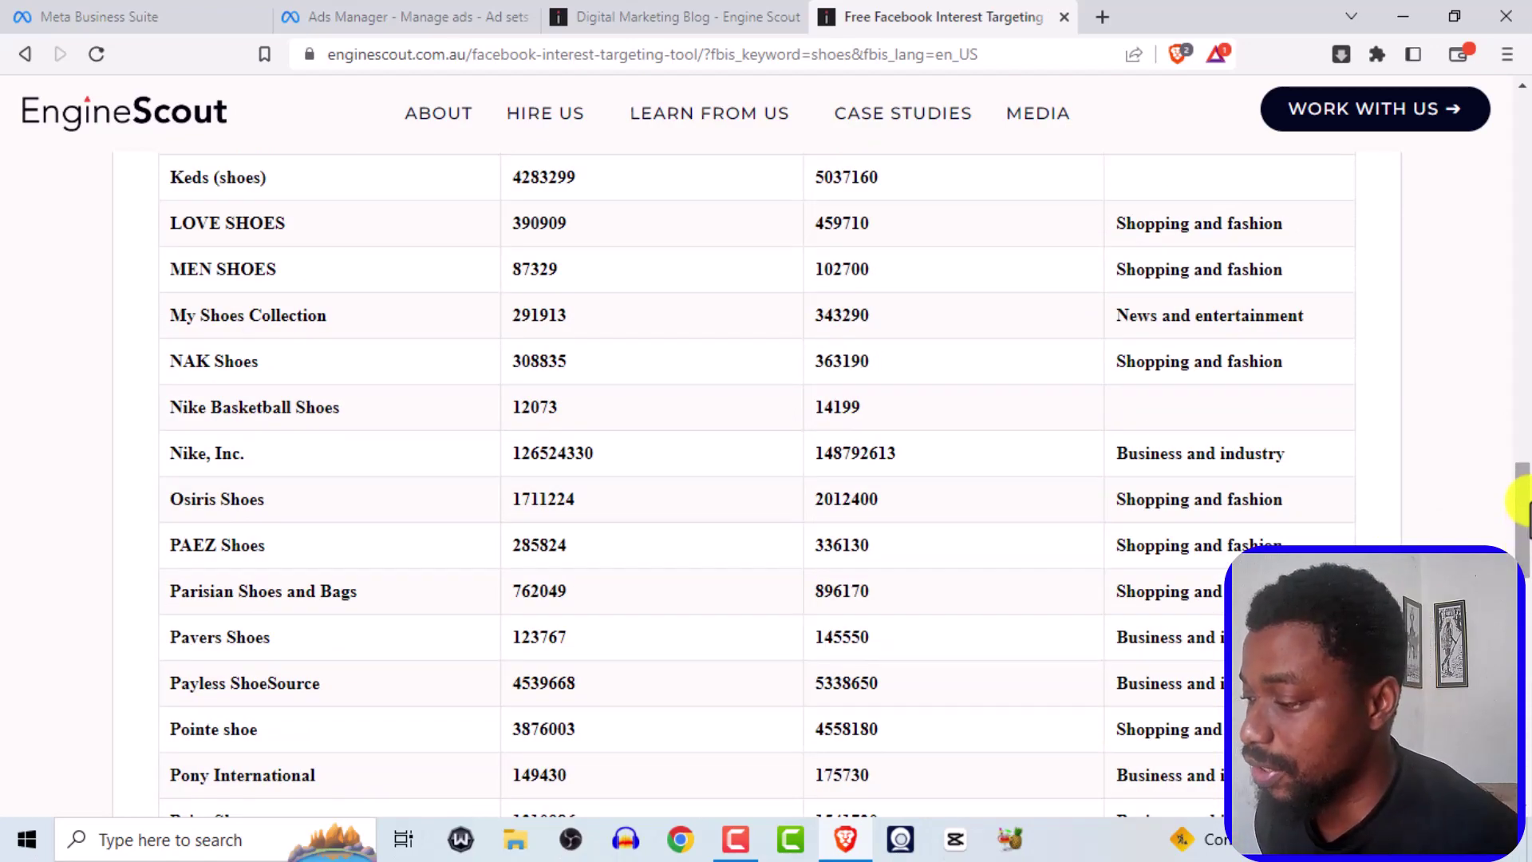
drag(1526, 496, 1527, 279)
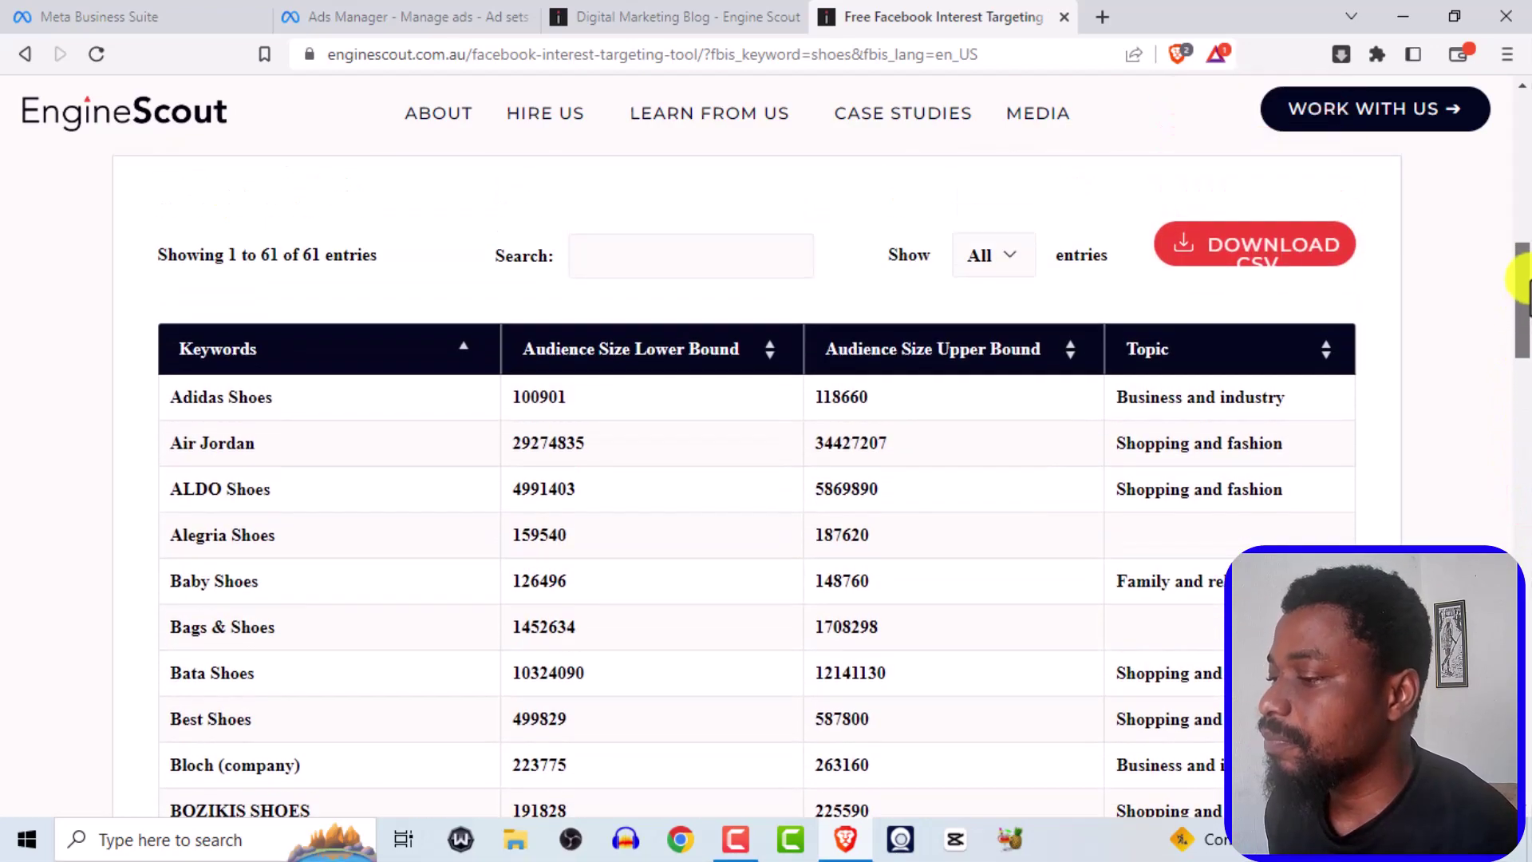